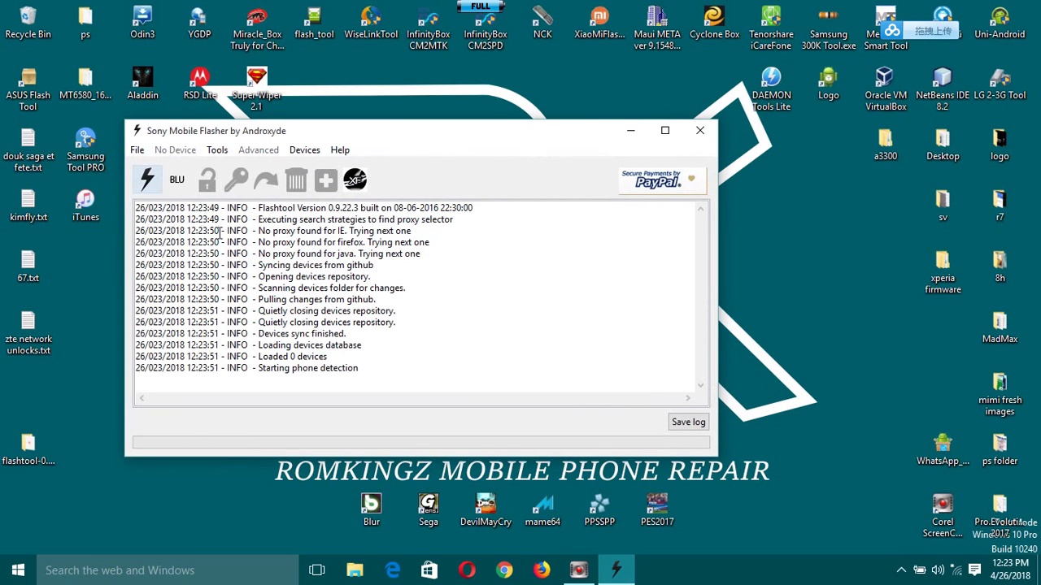
Minimize the flasher, look through the FTF firmware files in the desktop's "example ftf files" folder, and close the folder
click(631, 130)
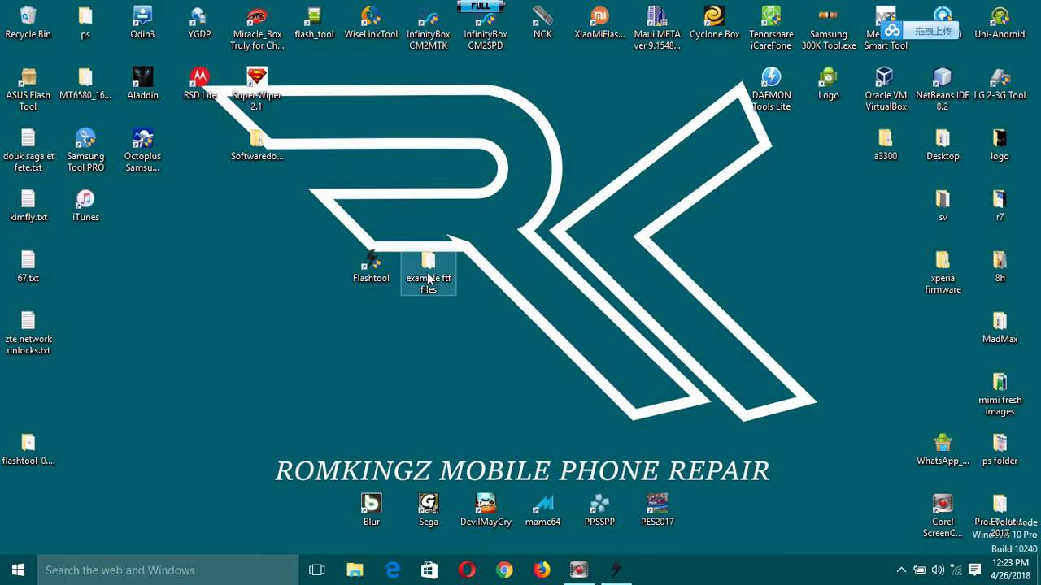
double_click(428, 278)
click(395, 333)
click(394, 348)
click(424, 391)
drag(424, 390, 349, 330)
click(473, 418)
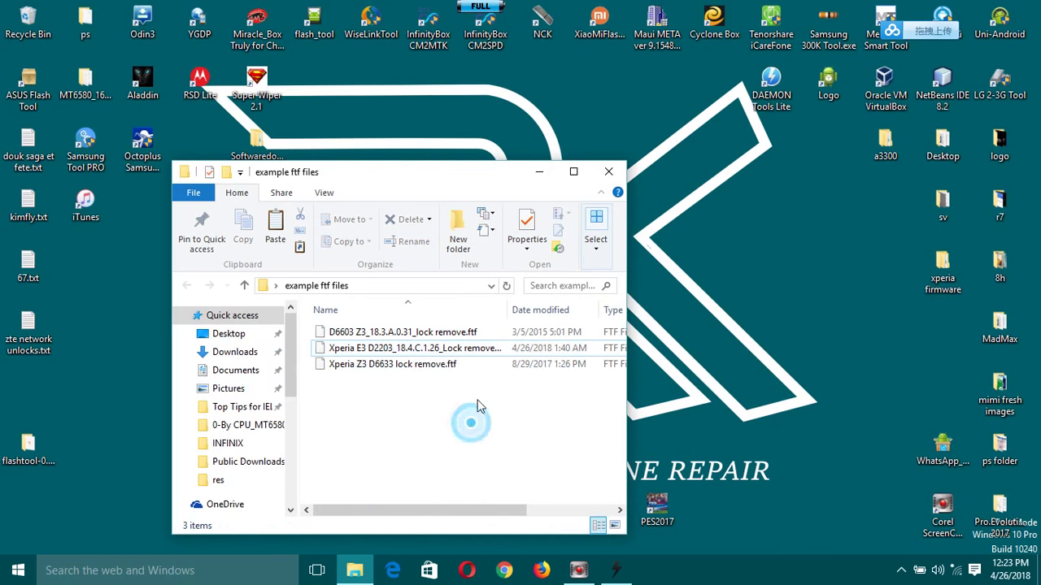
click(607, 174)
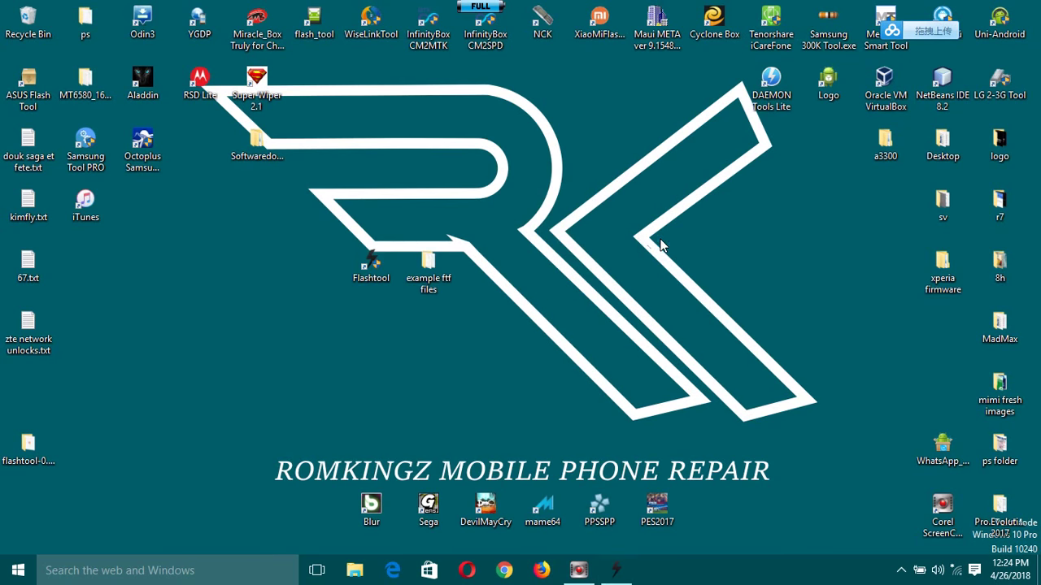
Move the "xperia firmware" folder beside "example ftf files" on the desktop and check its subfolders
drag(948, 284, 541, 274)
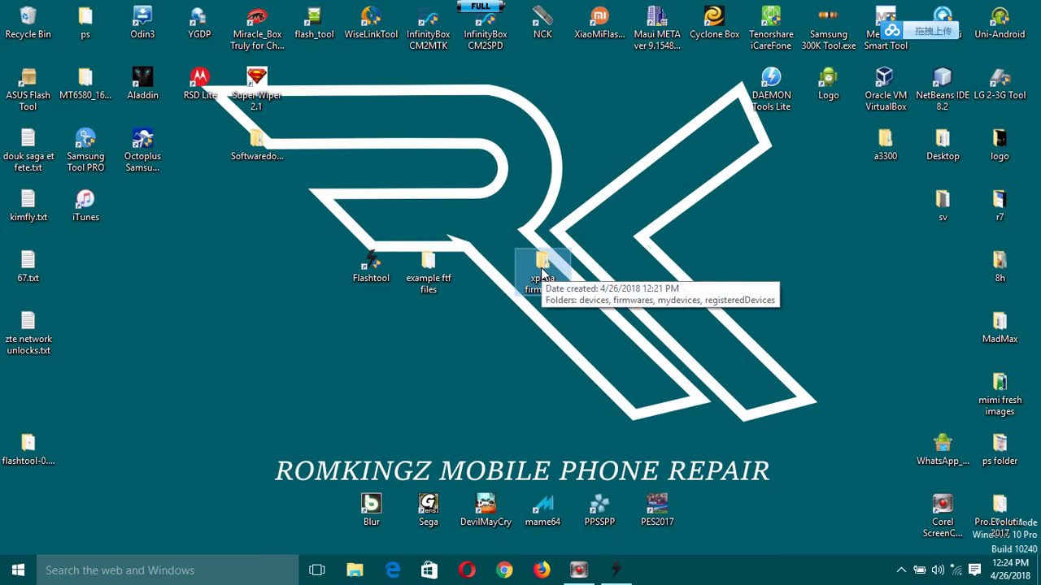
double_click(542, 271)
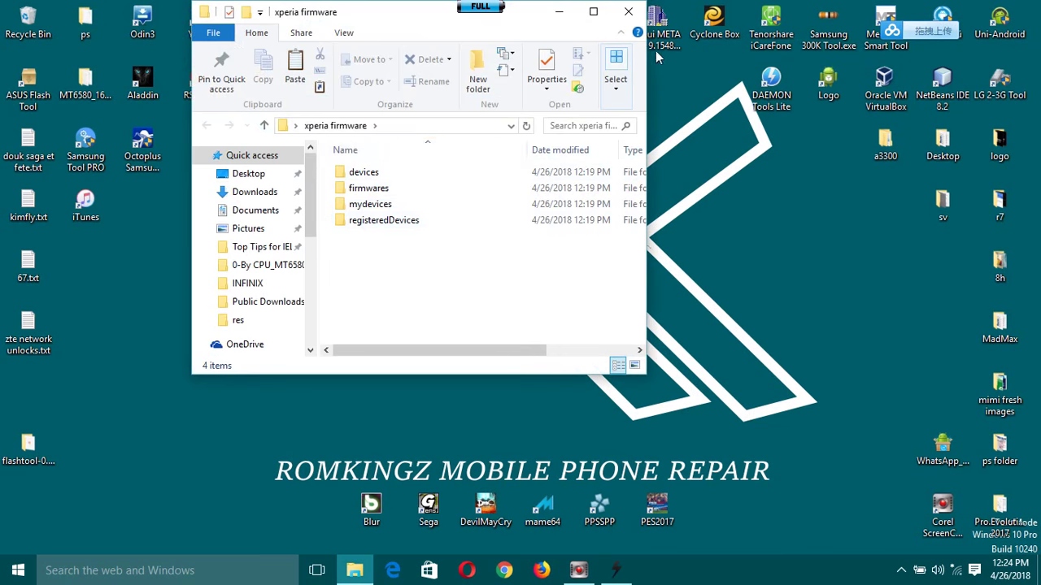
click(628, 13)
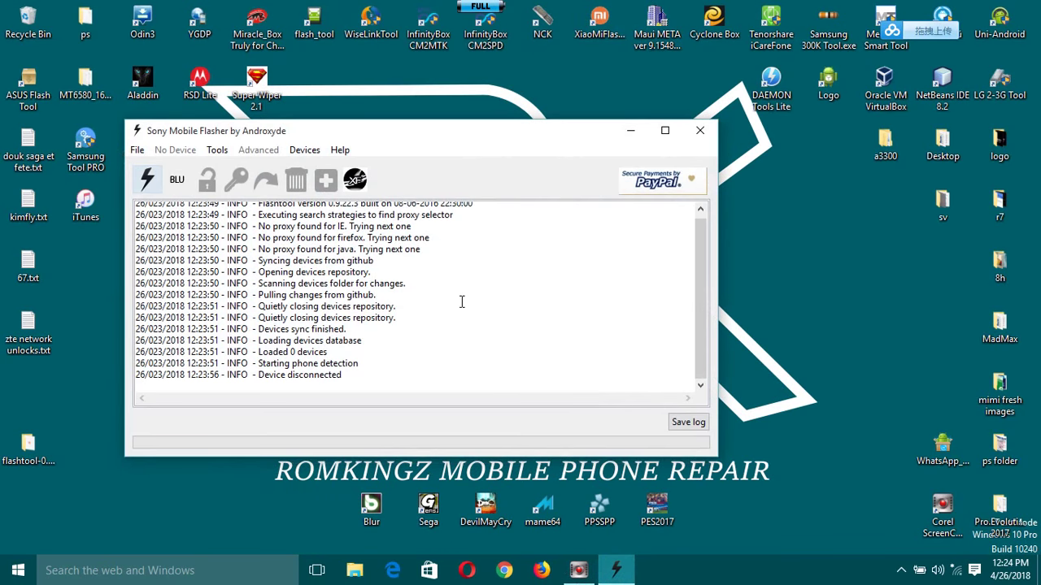
Change the flasher's user home folder to "xperia firmware" on the Desktop and accept the selection
click(136, 150)
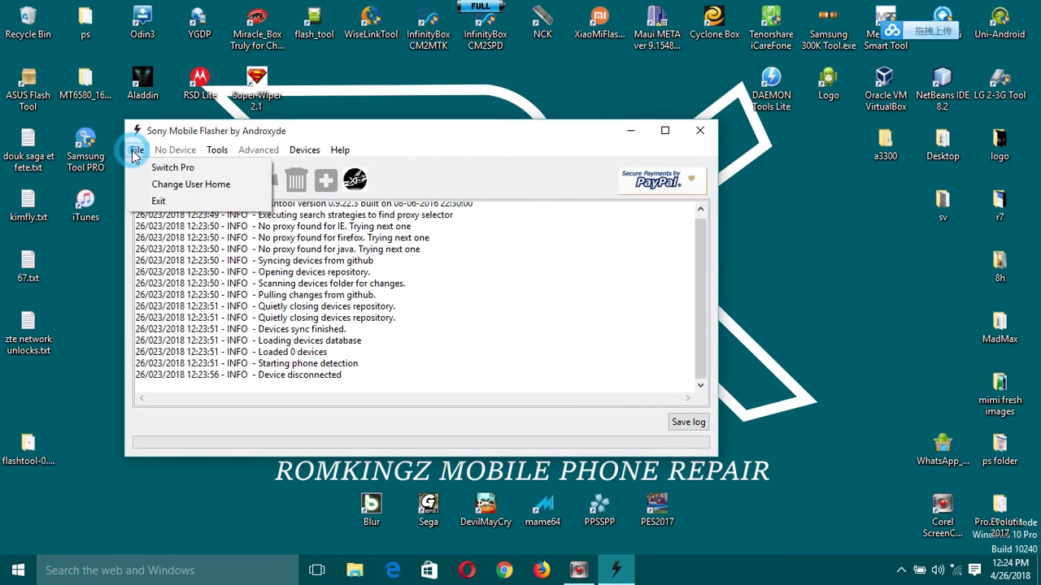
click(157, 187)
click(344, 300)
drag(344, 300, 435, 300)
click(425, 300)
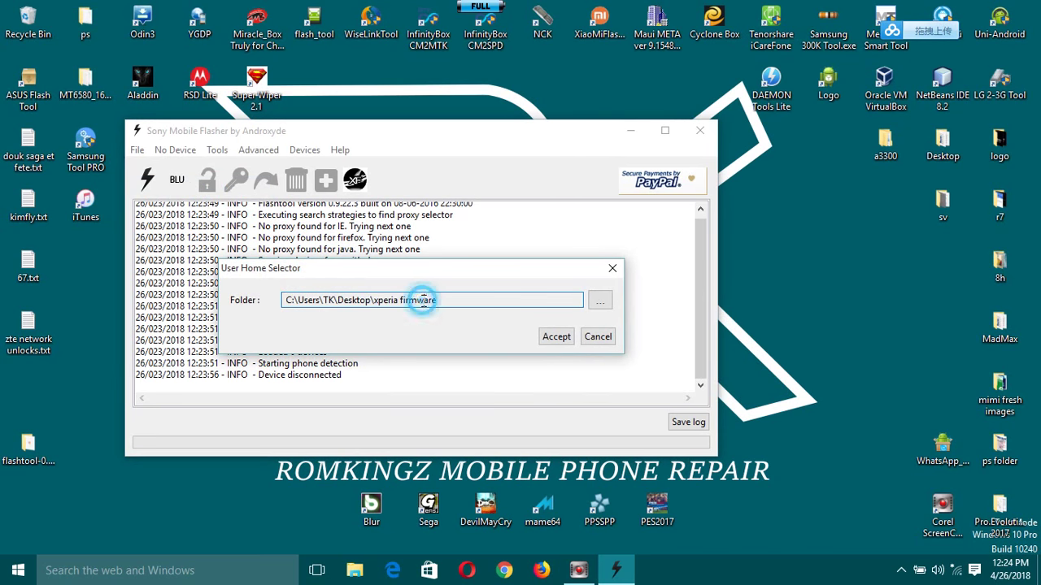
click(601, 300)
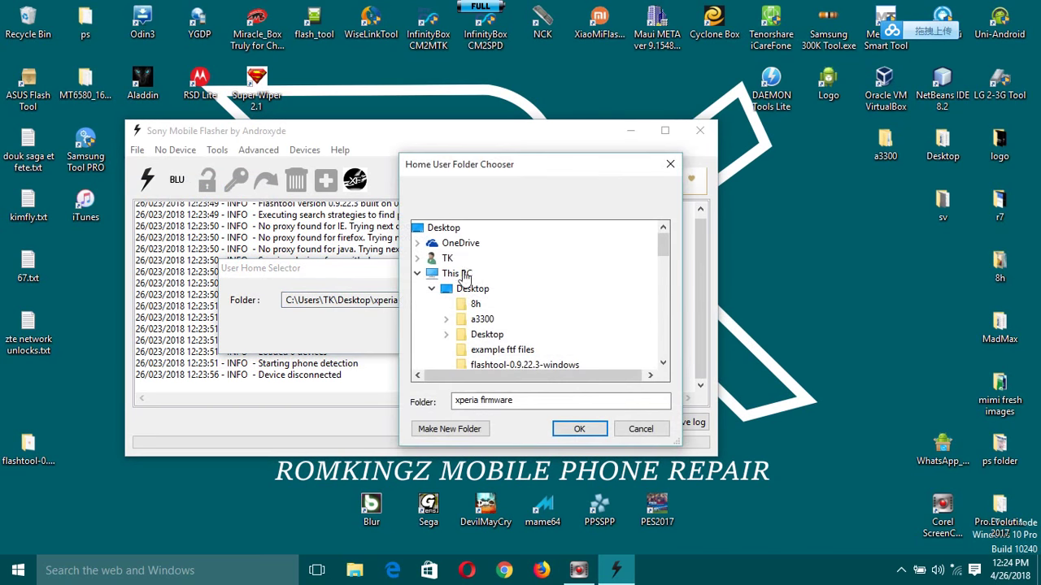
mouse_move(663, 242)
mouse_down()
mouse_move(664, 274)
mouse_move(662, 262)
mouse_up()
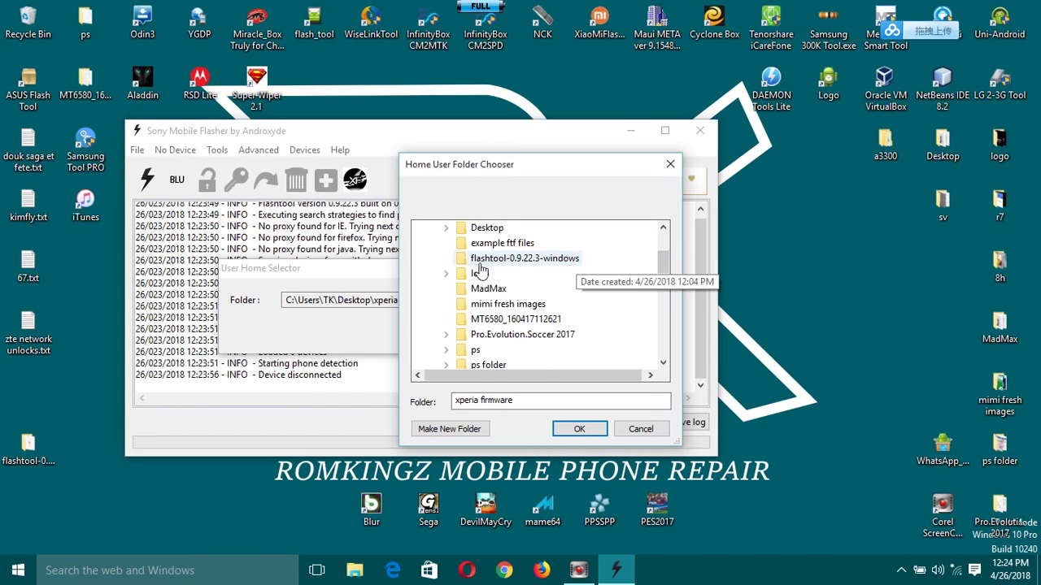
click(662, 363)
click(662, 362)
click(663, 362)
click(663, 362)
click(662, 363)
click(663, 362)
click(663, 362)
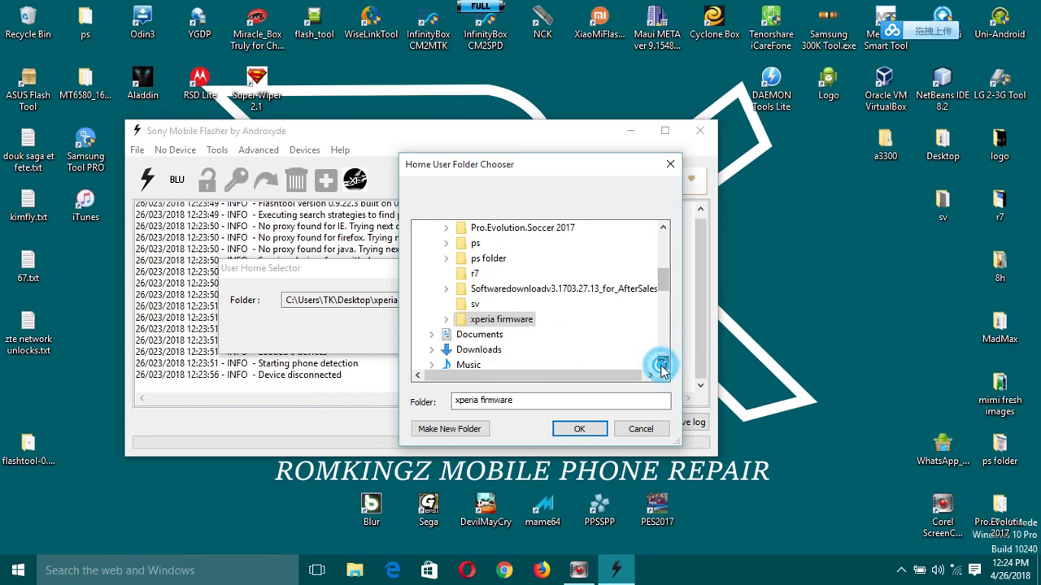
double_click(494, 321)
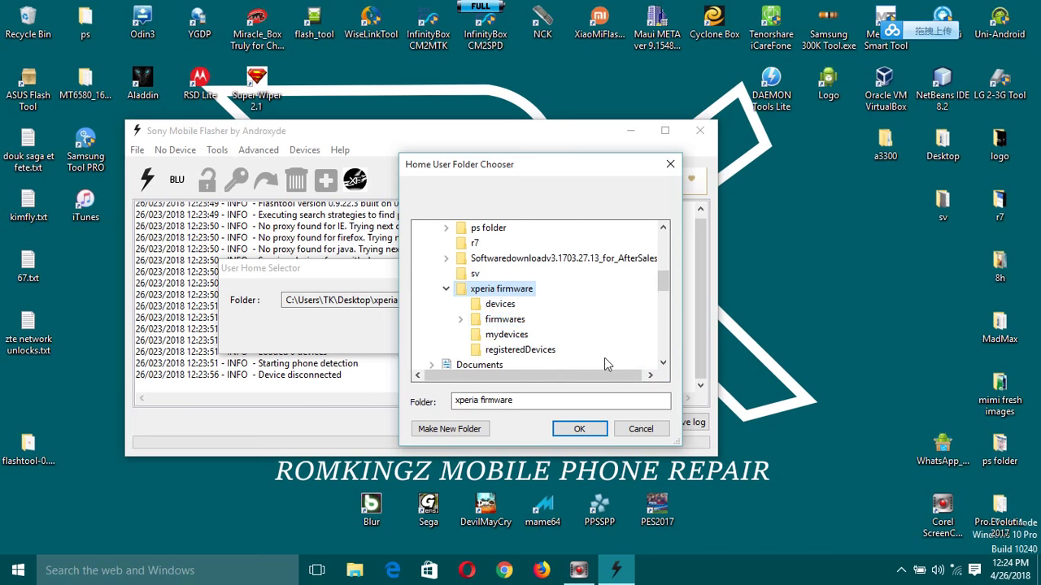
click(565, 429)
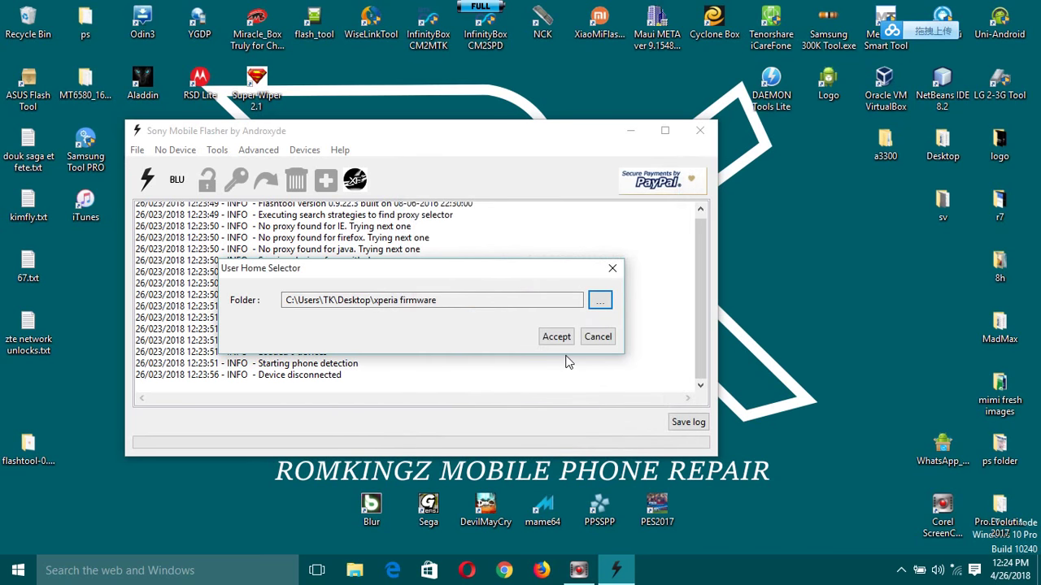
click(547, 338)
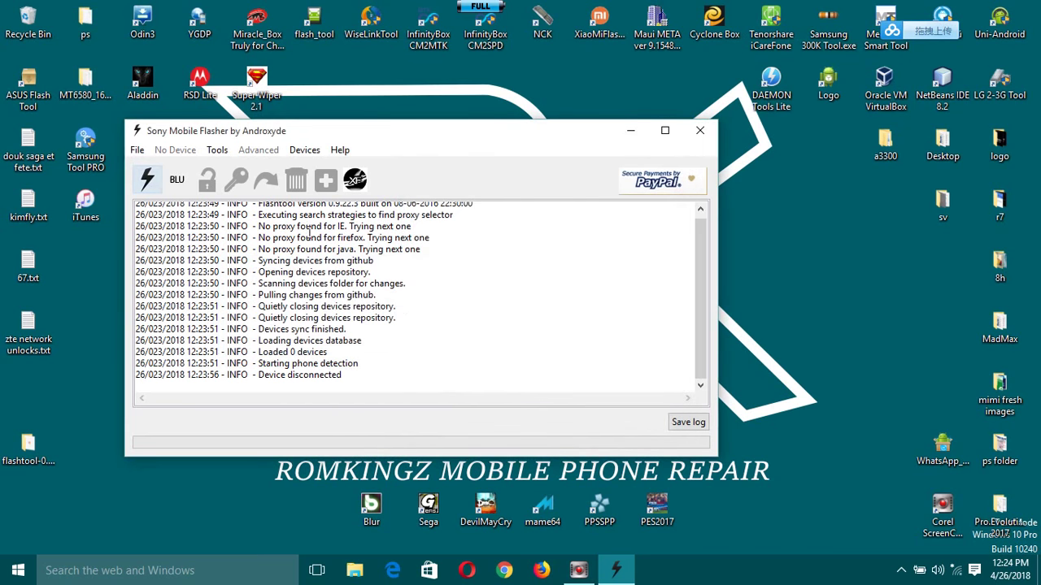
Close the Sony Mobile Flasher window
drag(268, 213, 321, 317)
click(387, 351)
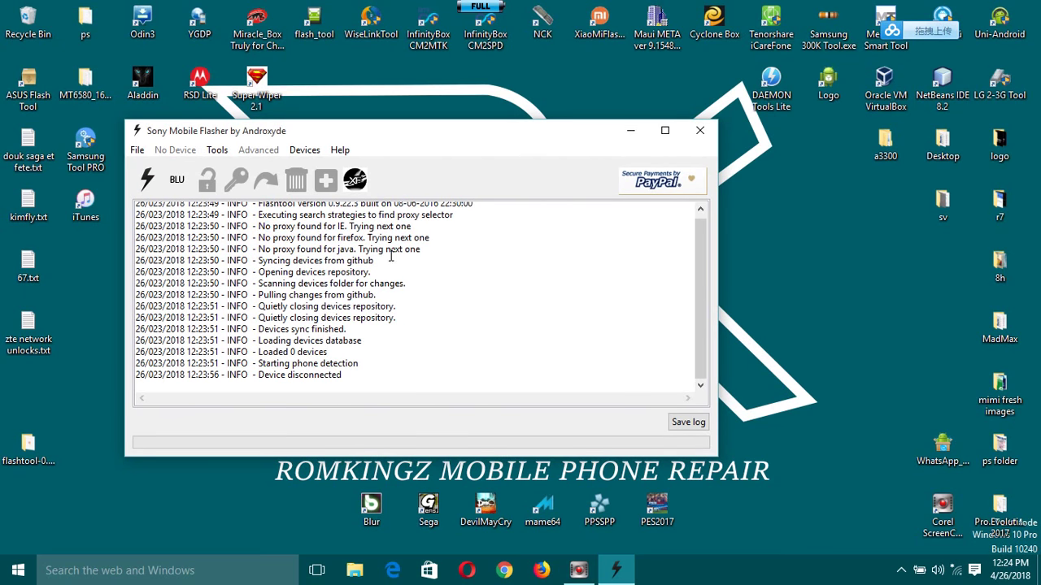
click(699, 132)
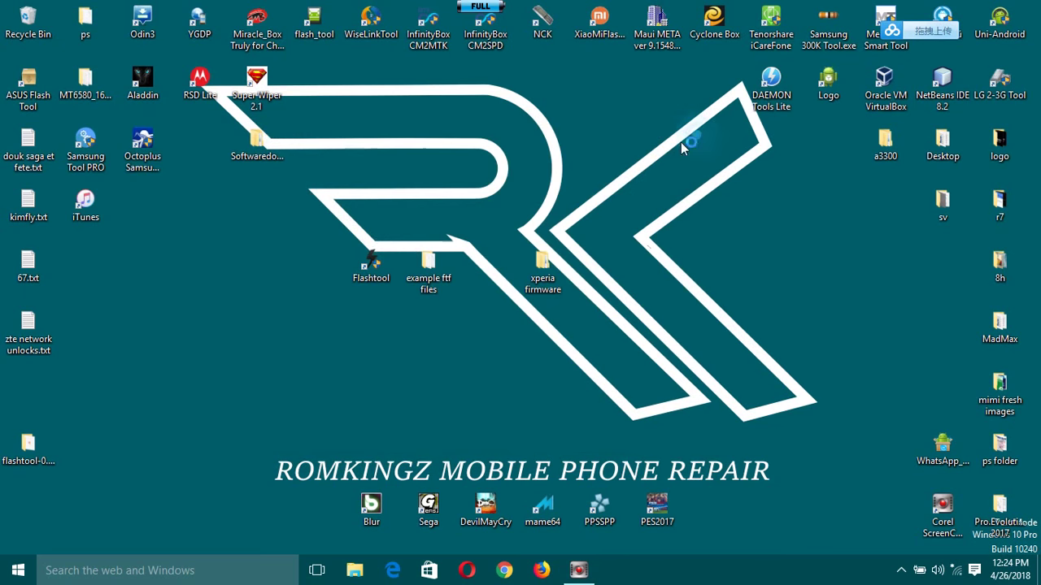
Copy all three FTF files from the "example ftf files" folder and close that folder
double_click(428, 264)
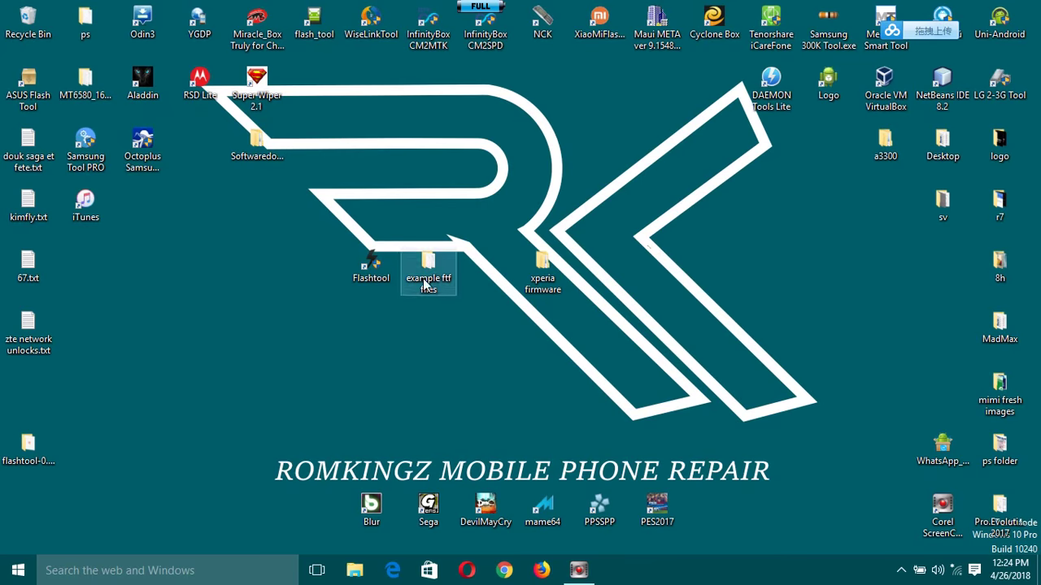
drag(446, 257, 394, 192)
right_click(393, 195)
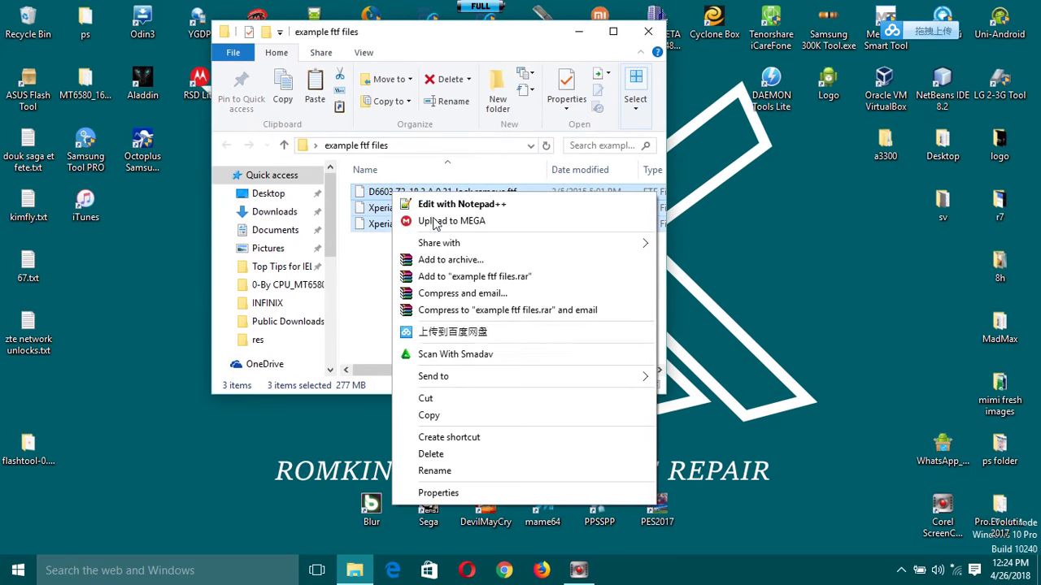
click(445, 415)
click(648, 32)
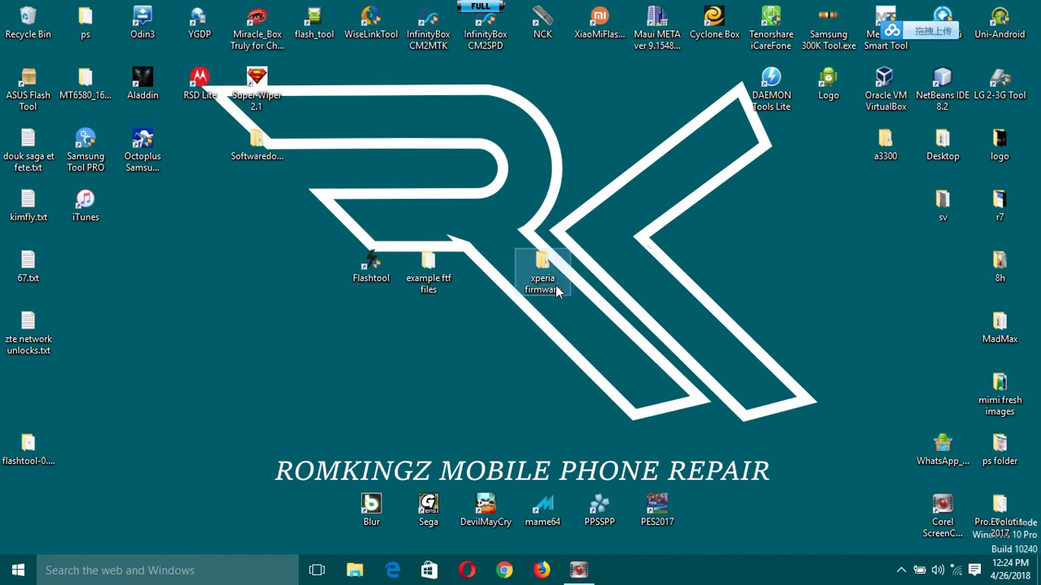
Paste the copied FTF files into the "firmwares" subfolder of "xperia firmware" and close the window
double_click(542, 264)
double_click(429, 231)
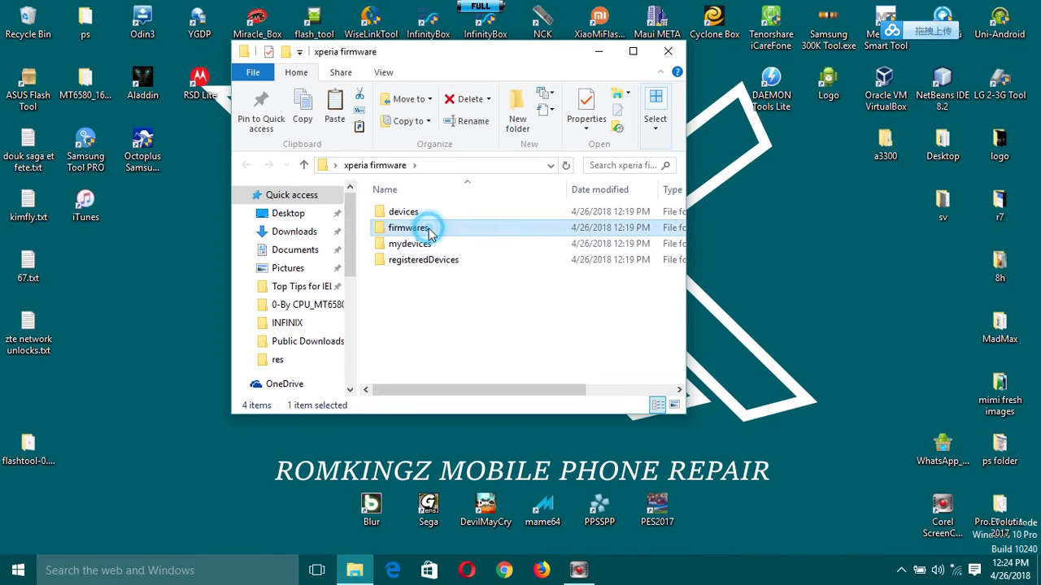
right_click(423, 290)
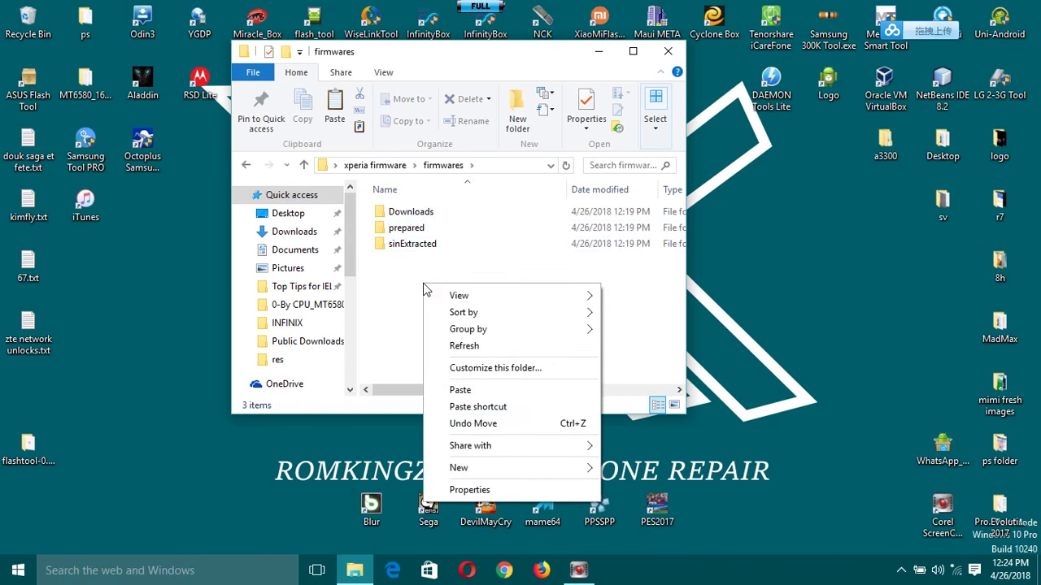
click(460, 392)
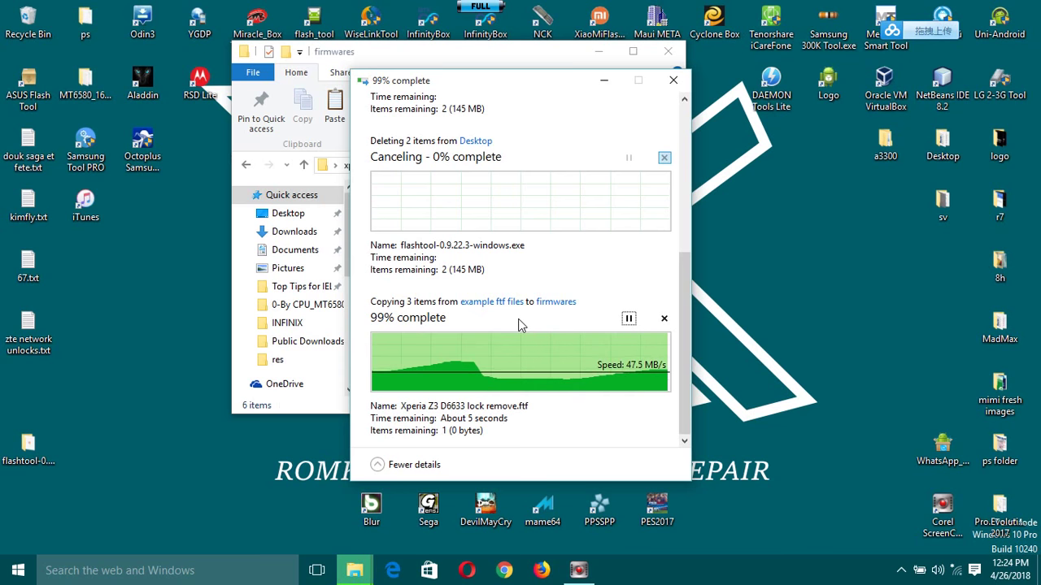
click(458, 322)
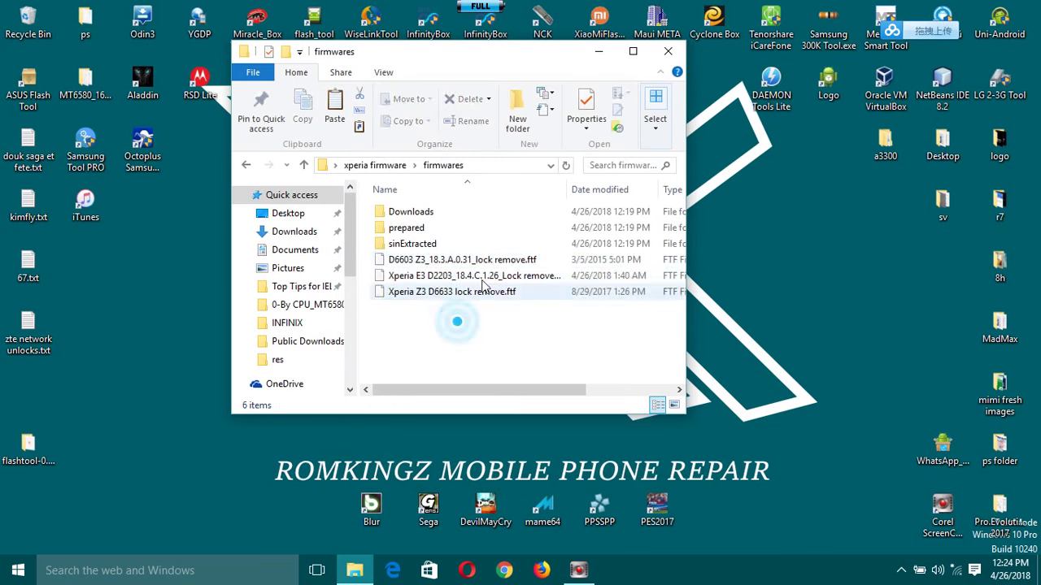
click(667, 50)
Relaunch Flashtool, move its window closer to the middle of the desktop, and review the startup log
double_click(367, 267)
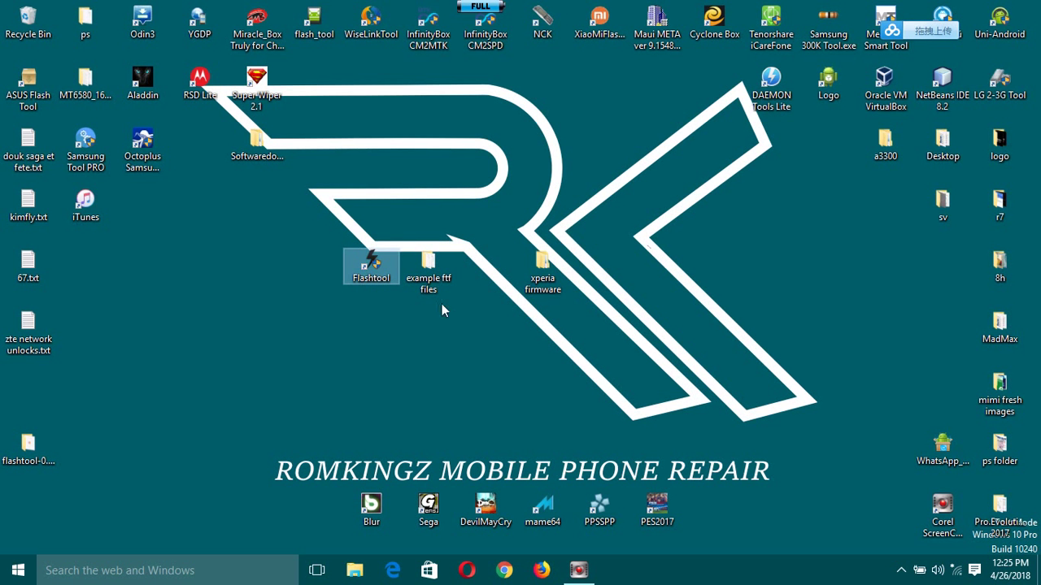
click(347, 247)
double_click(370, 265)
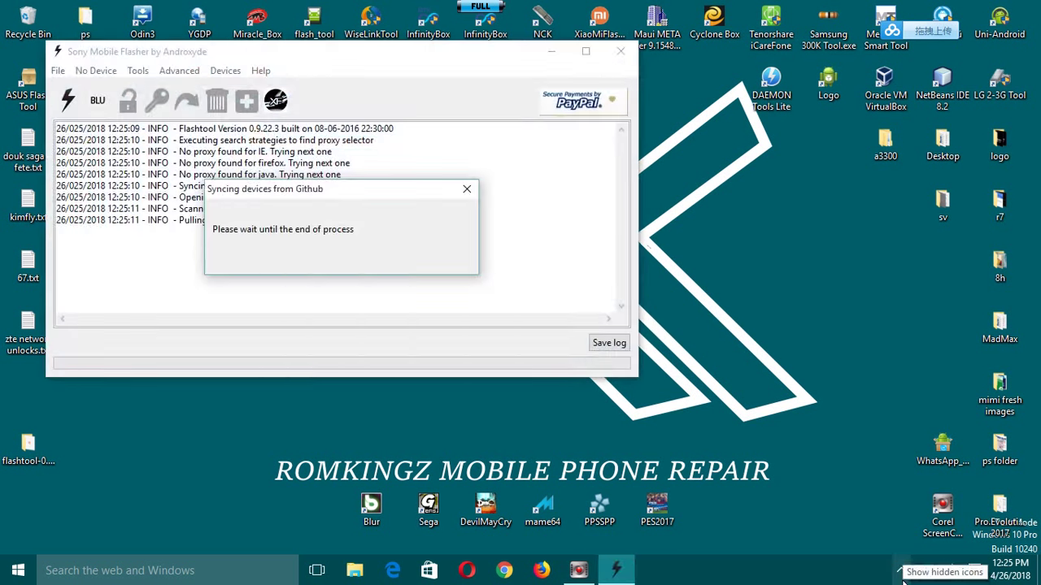
click(901, 571)
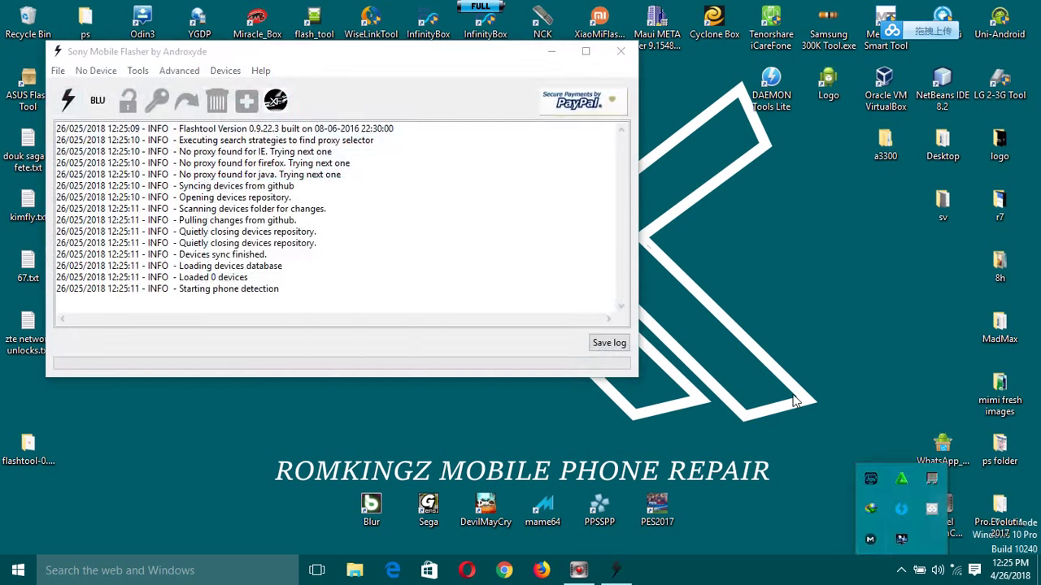
drag(342, 61, 502, 77)
drag(427, 317, 372, 288)
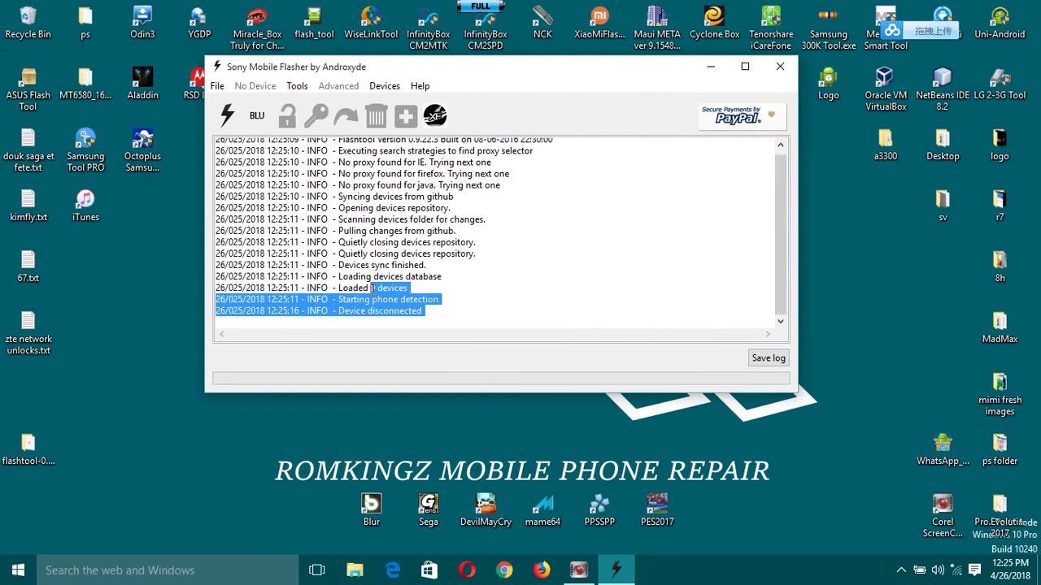
click(372, 288)
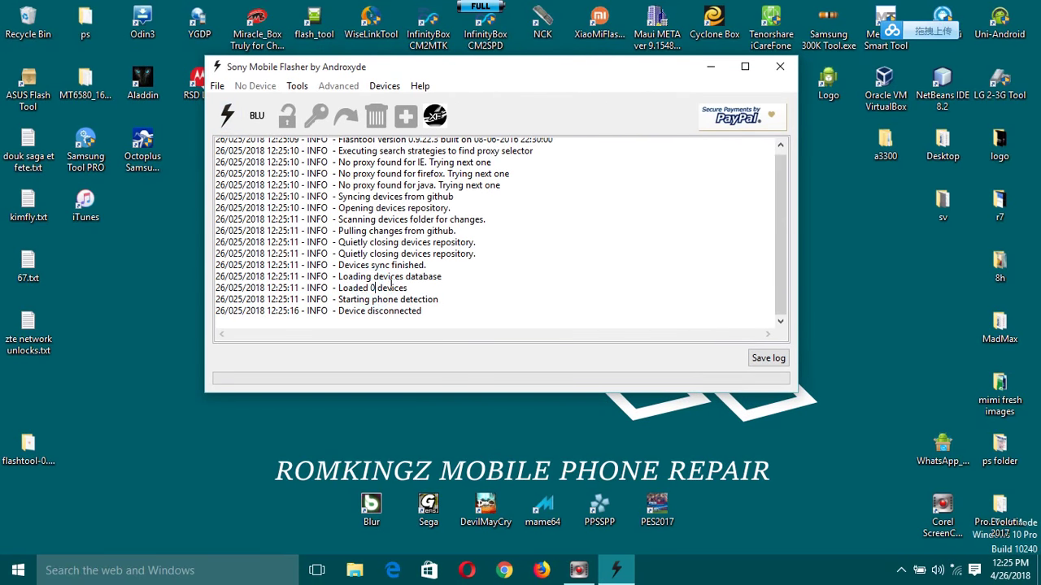
Start a flash in Flashmode to inspect the firmware selector's Firmwares list, and cancel it
click(228, 115)
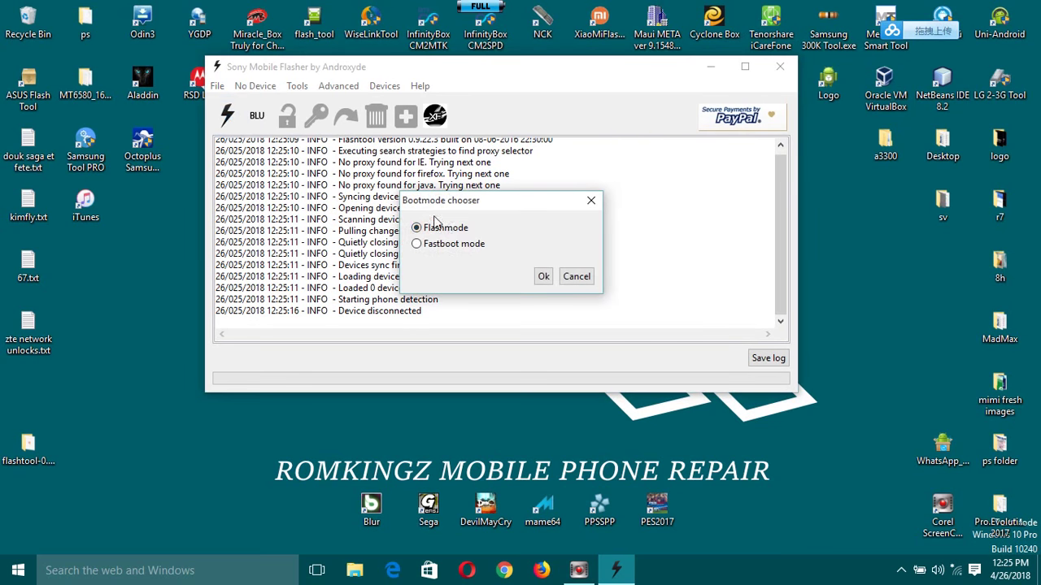
click(544, 276)
click(265, 218)
click(274, 310)
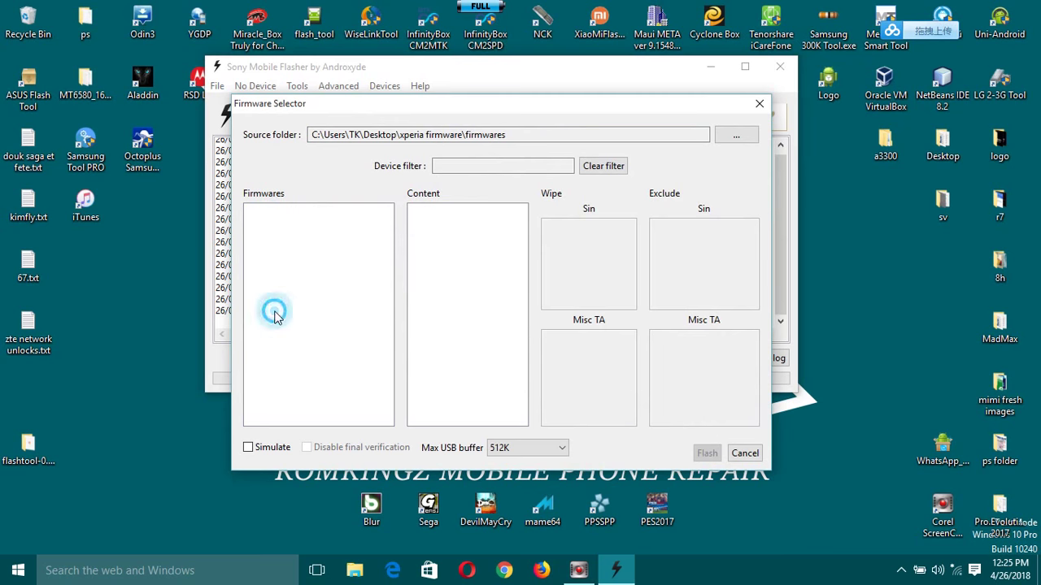
click(285, 306)
click(285, 282)
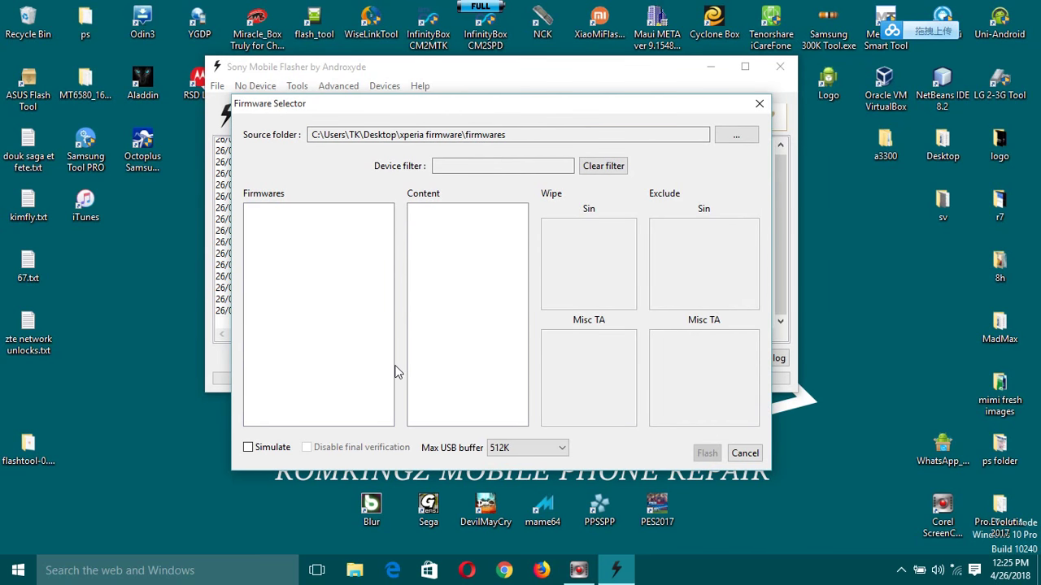
click(746, 453)
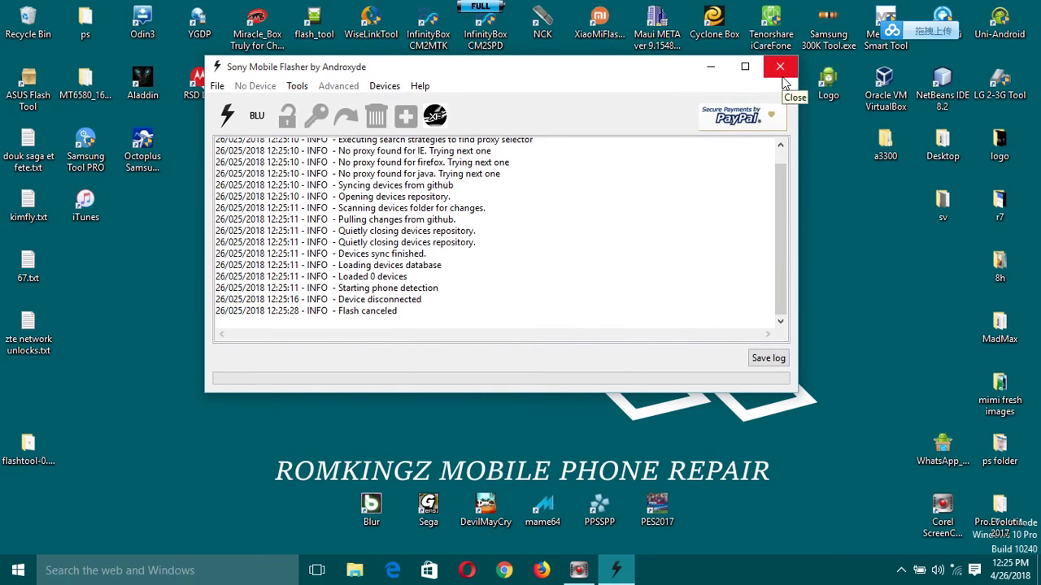
Reopen the Flashmode firmware selector to recheck the firmwares source folder, and cancel the flash again
click(657, 158)
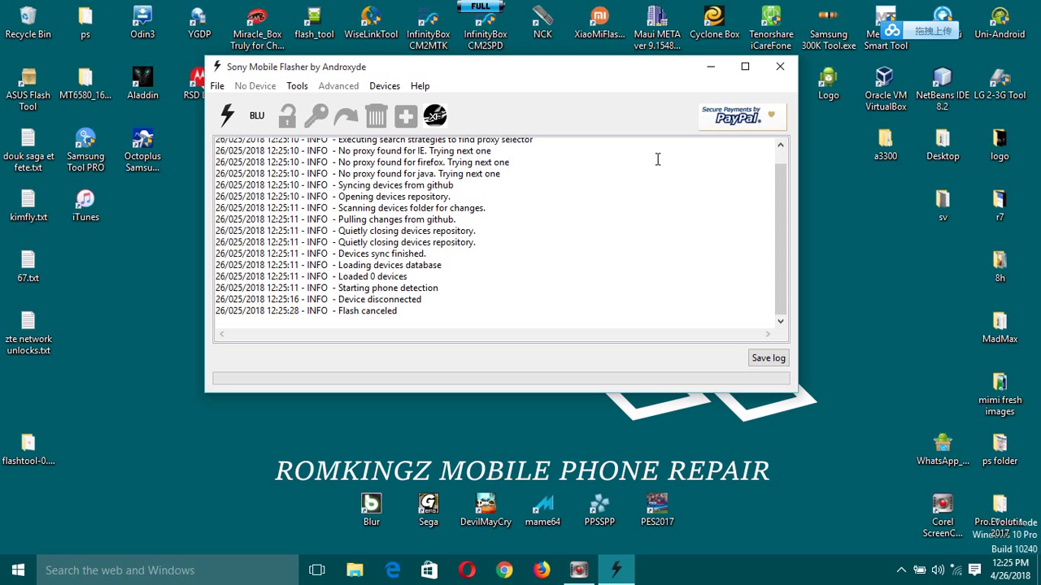
click(227, 118)
click(543, 275)
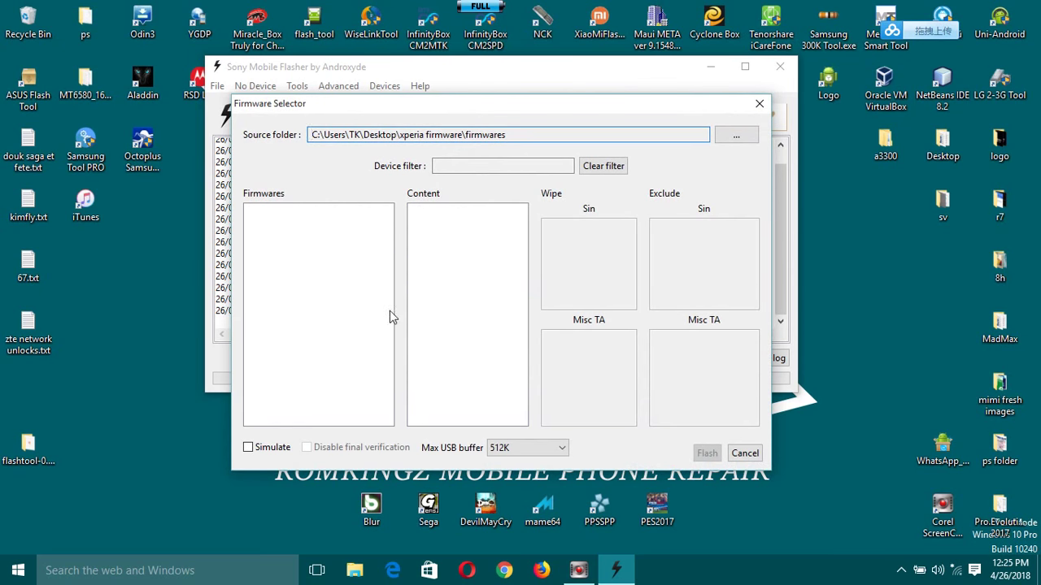
click(744, 453)
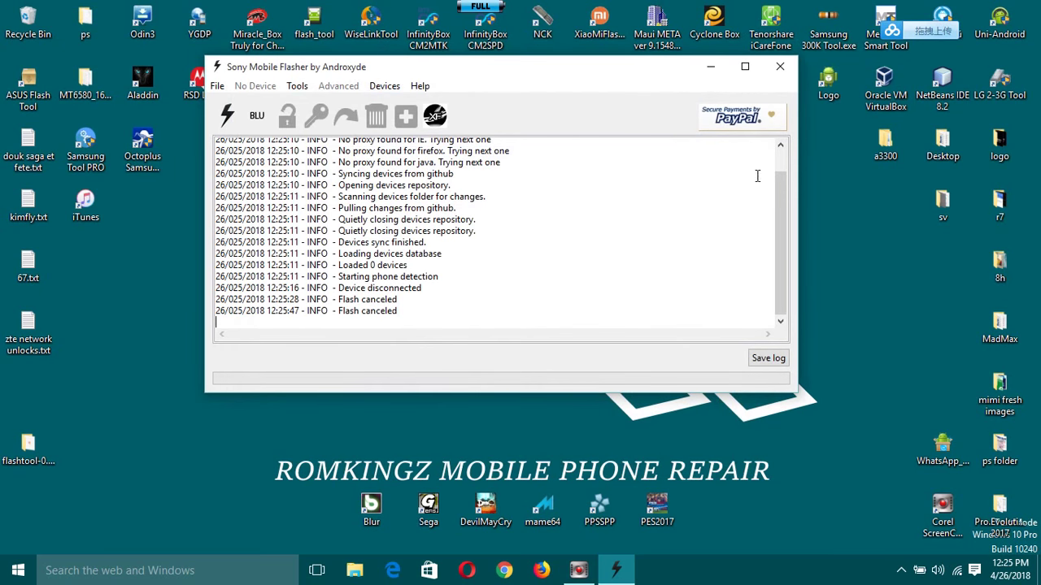
Minimize Flashtool, check the FTF files in the "firmwares" subfolder of "xperia firmware", close the folder, and return to Flashtool
click(709, 69)
double_click(543, 264)
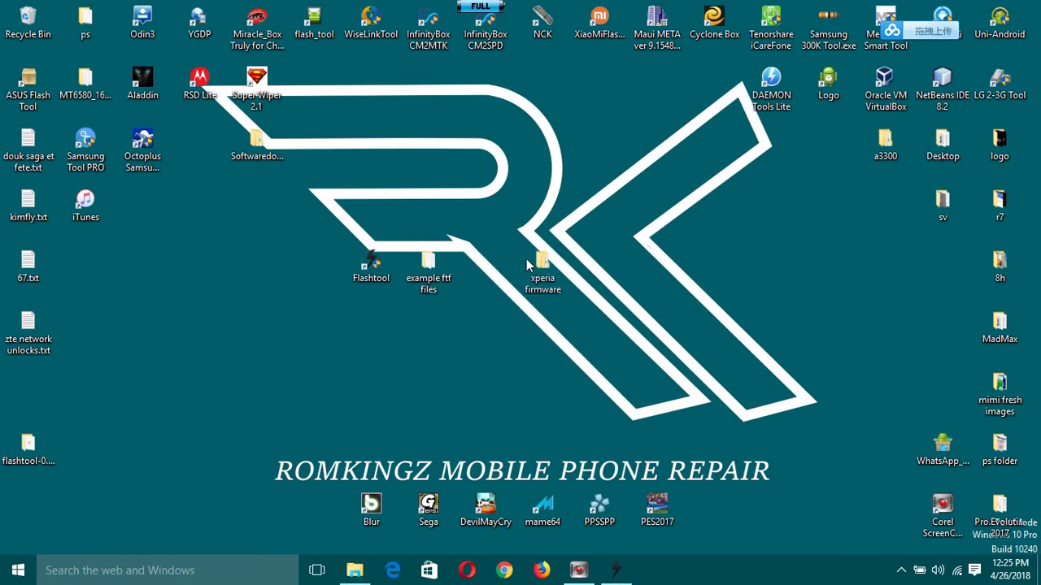
double_click(439, 247)
double_click(439, 297)
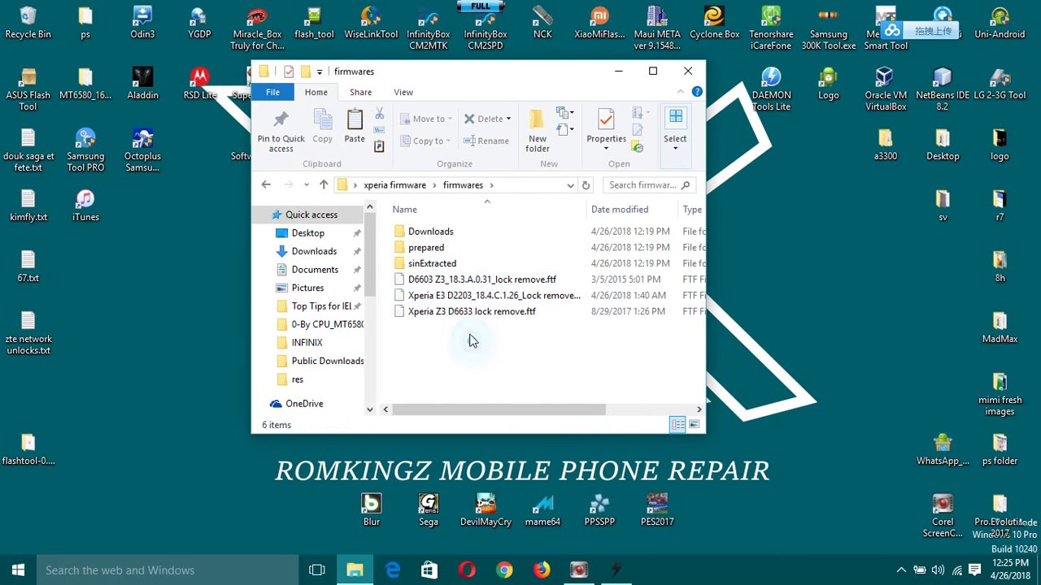
click(688, 73)
click(618, 572)
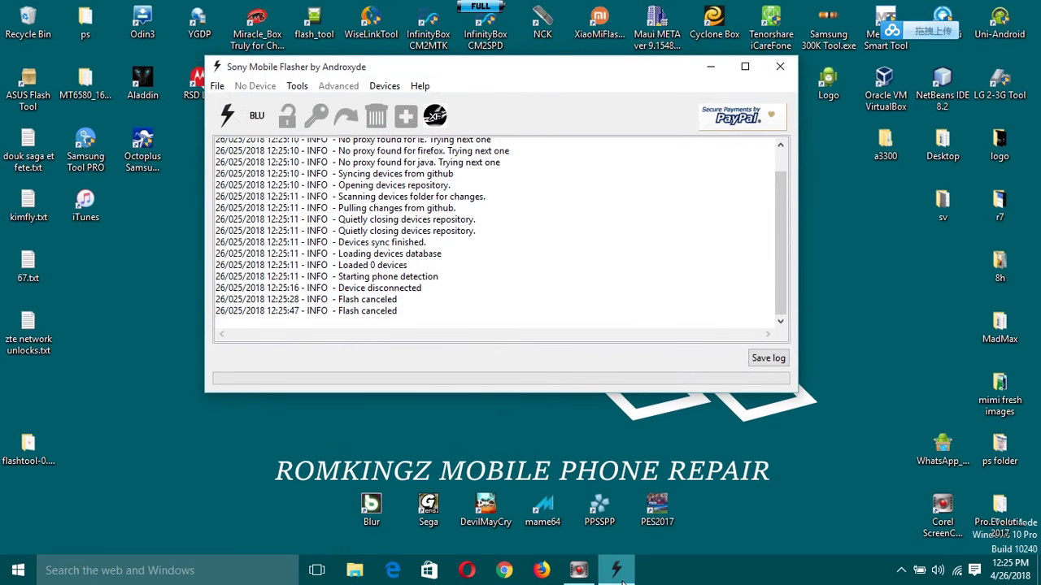
Check that the computer's Wi-Fi is connected and run a manual devices sync in Flashtool
click(957, 572)
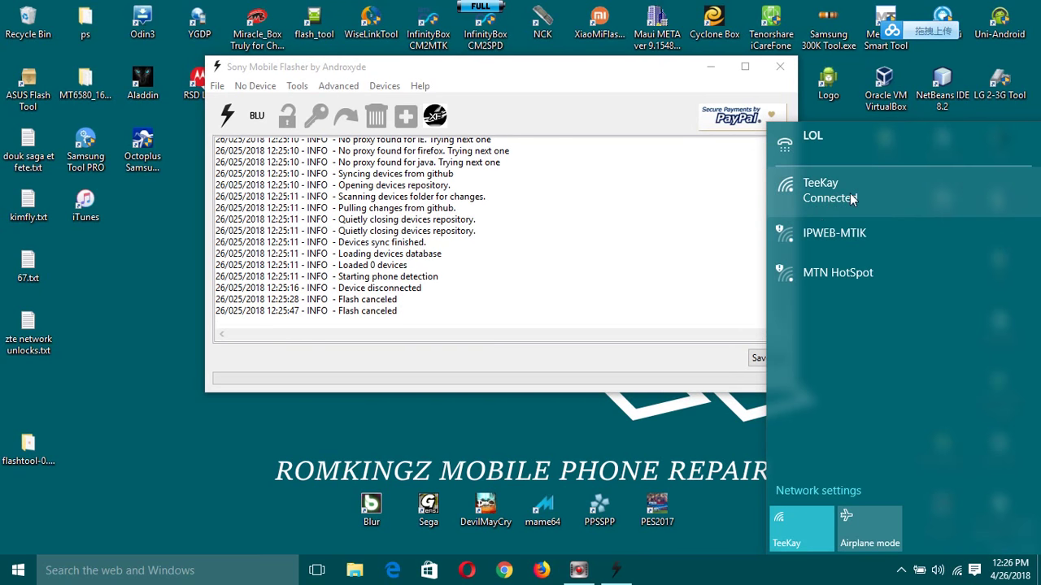
click(636, 213)
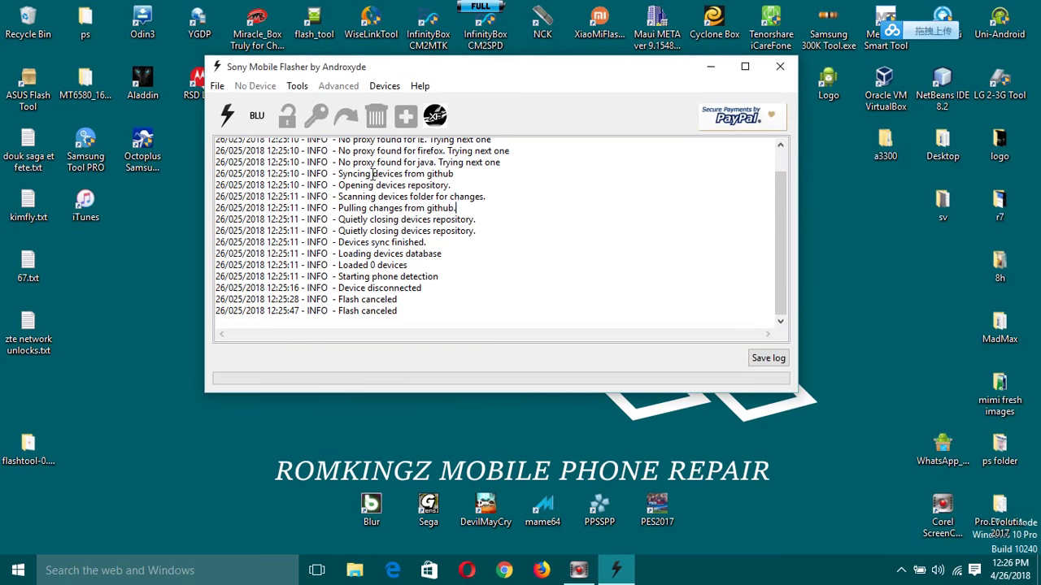
click(384, 86)
mouse_move(385, 103)
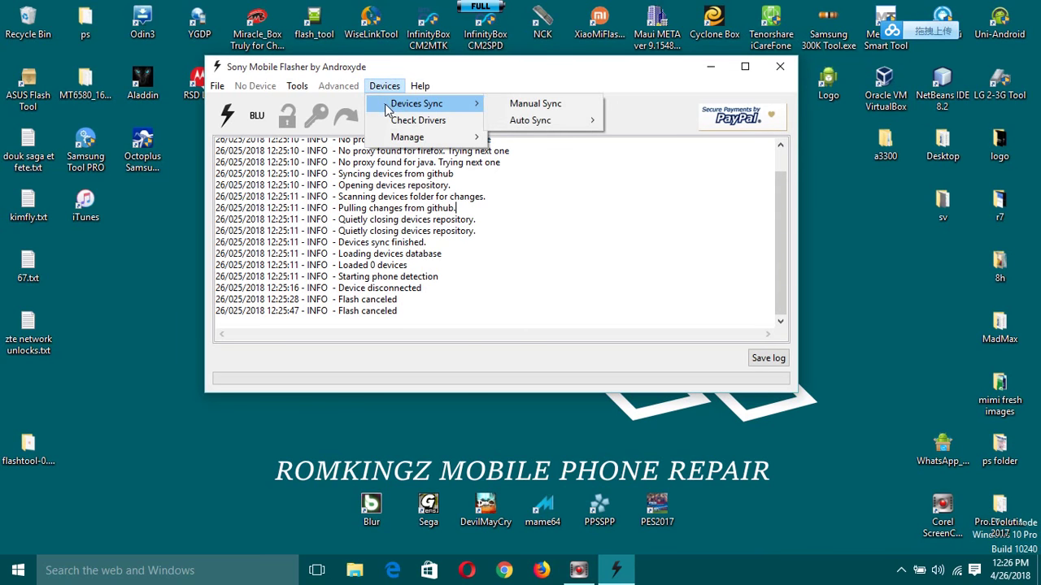
click(533, 110)
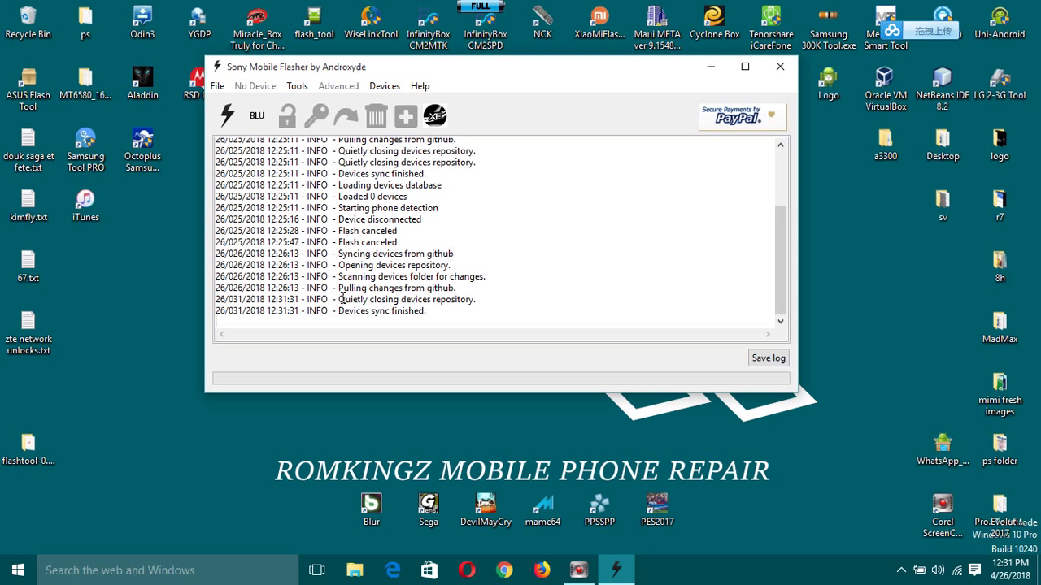
Examine the last log lines to see whether the manual devices sync has ended
drag(341, 299, 445, 313)
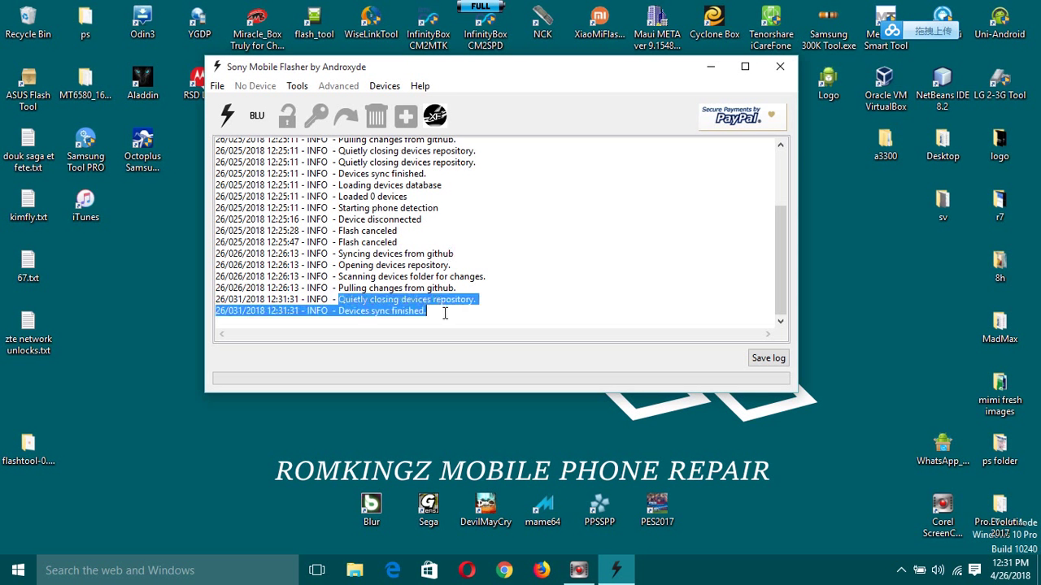
click(445, 313)
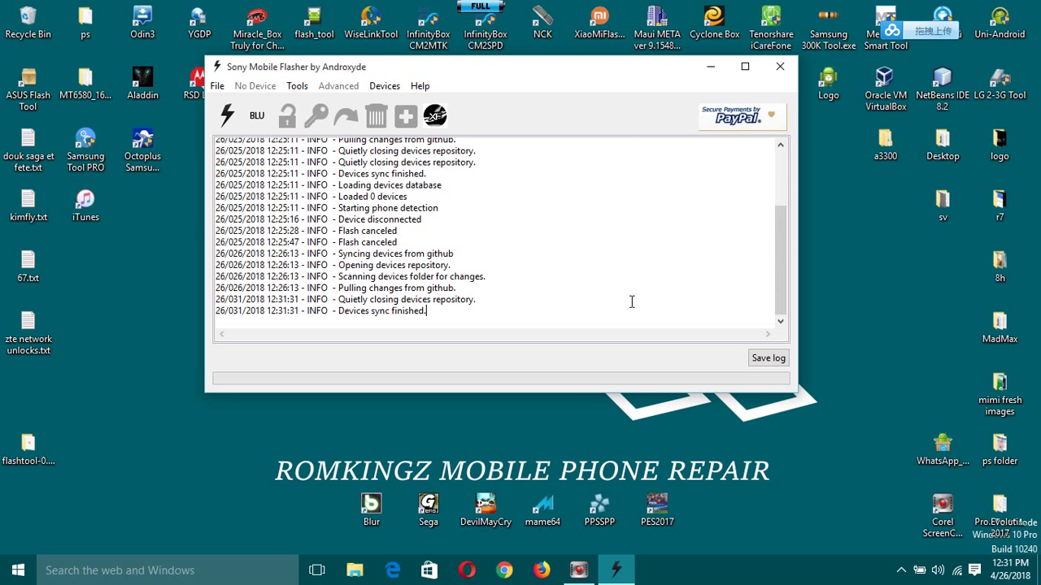
triple_click(375, 312)
click(423, 315)
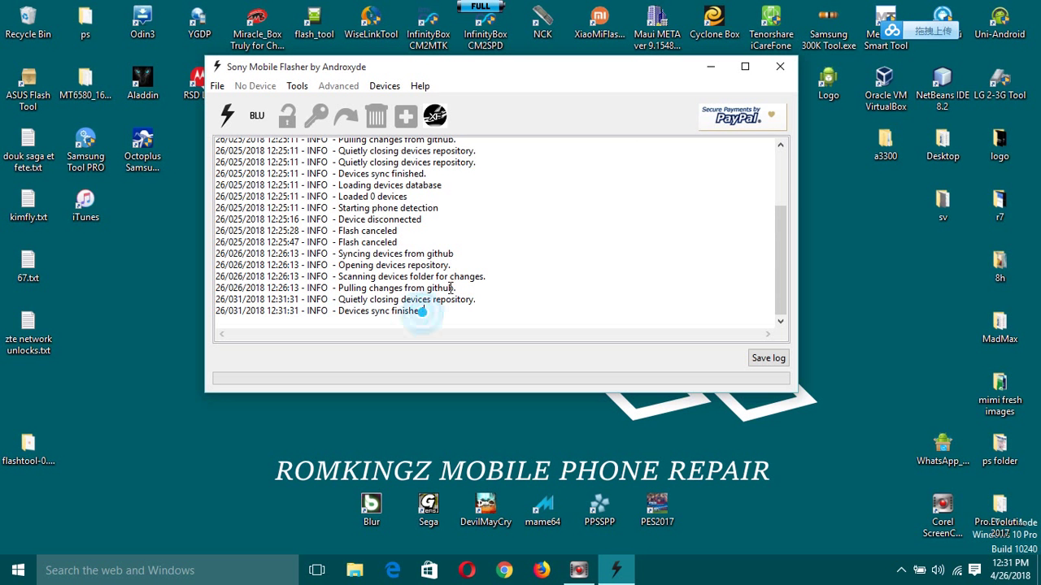
Restart Flashtool and check the startup log for how many devices are loaded
click(780, 68)
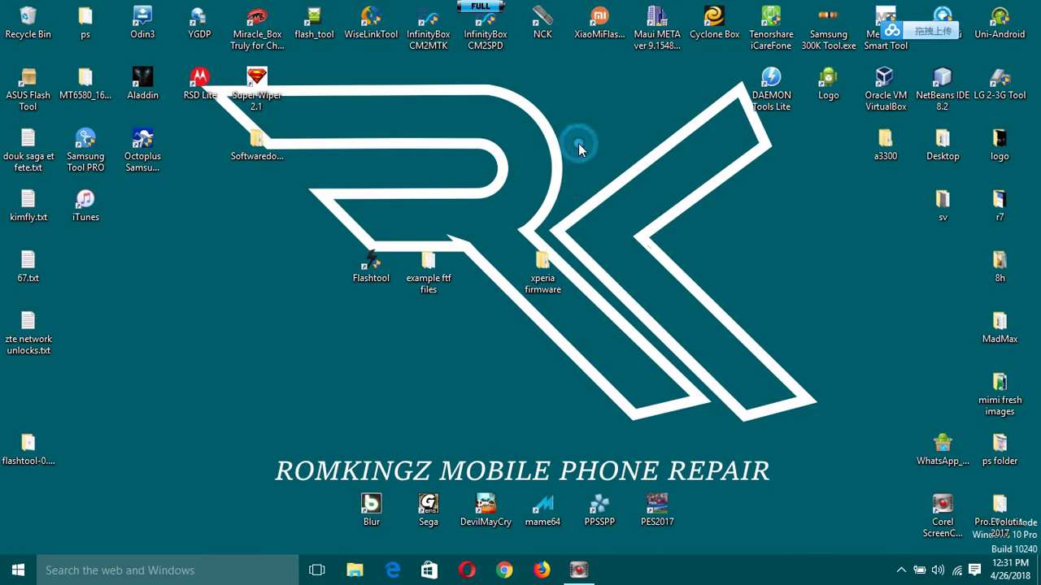
double_click(365, 271)
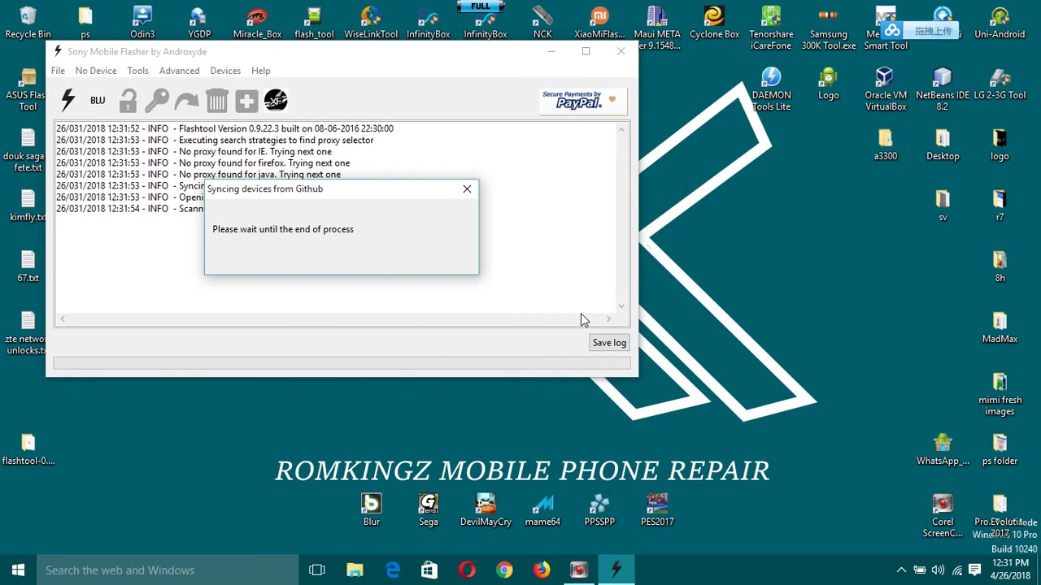
drag(313, 194, 470, 133)
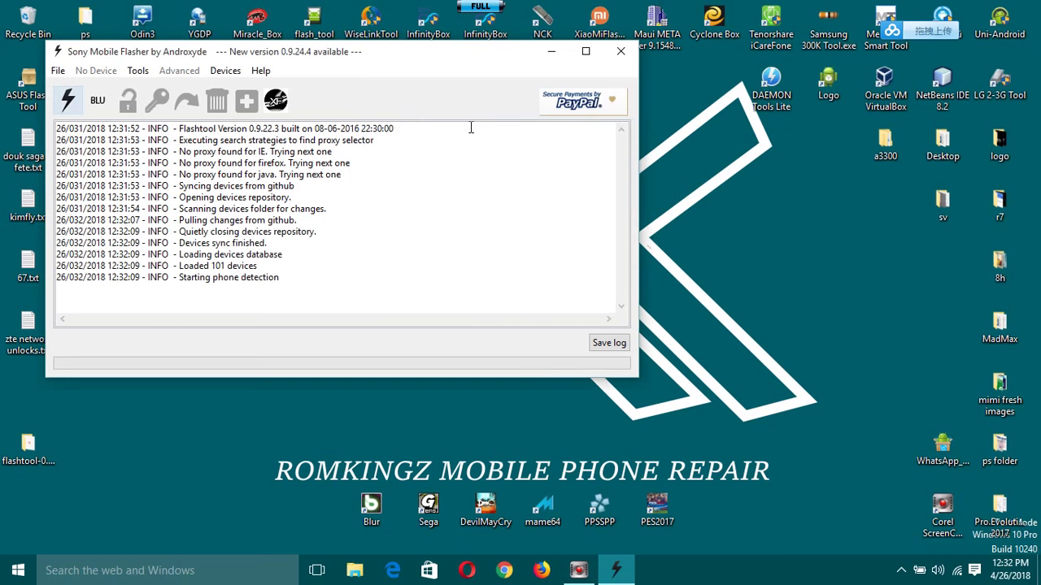
double_click(217, 266)
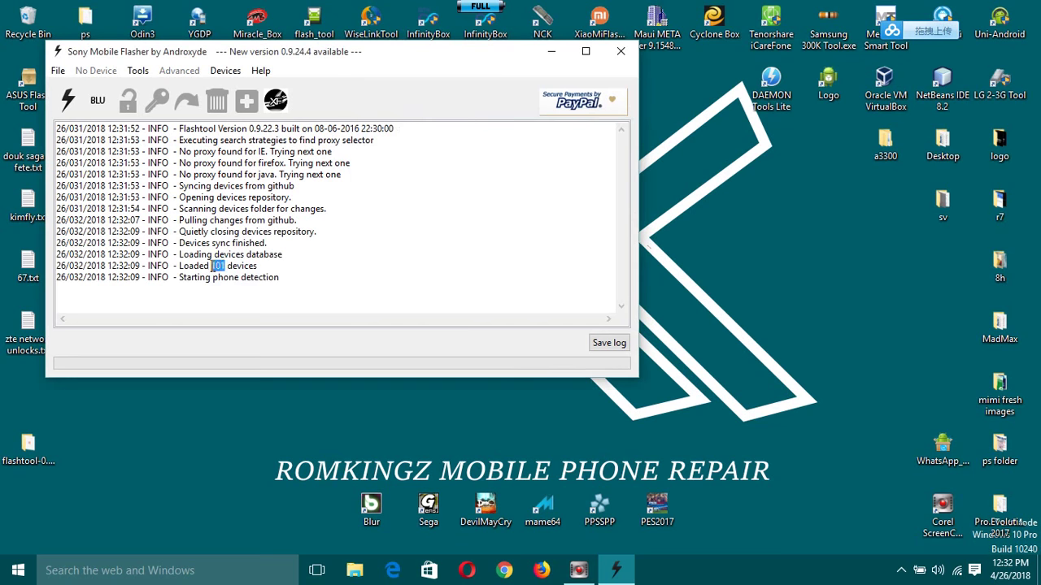
triple_click(212, 267)
double_click(203, 265)
click(277, 208)
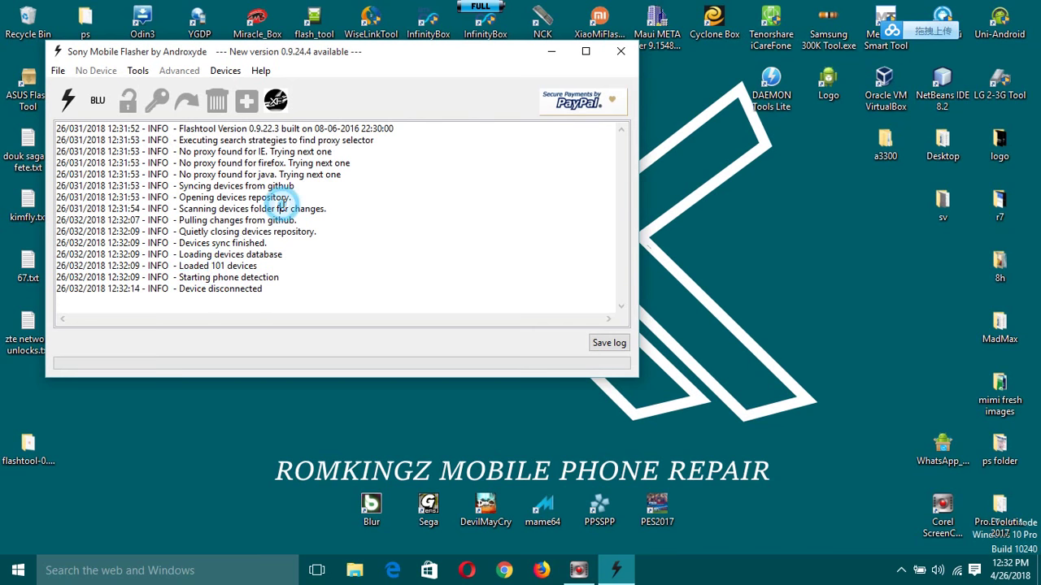
Start a flash in Flashmode and select the Sony Xperia Z3 D6633 lock remove firmware 23.0.F.1.74_R3B
click(69, 101)
click(383, 260)
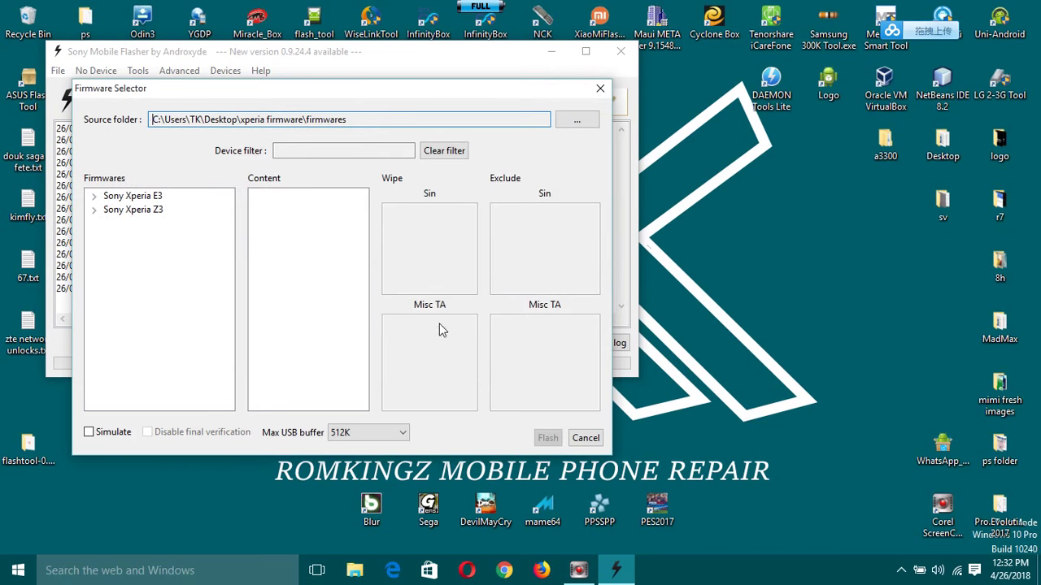
click(95, 197)
click(94, 224)
click(108, 237)
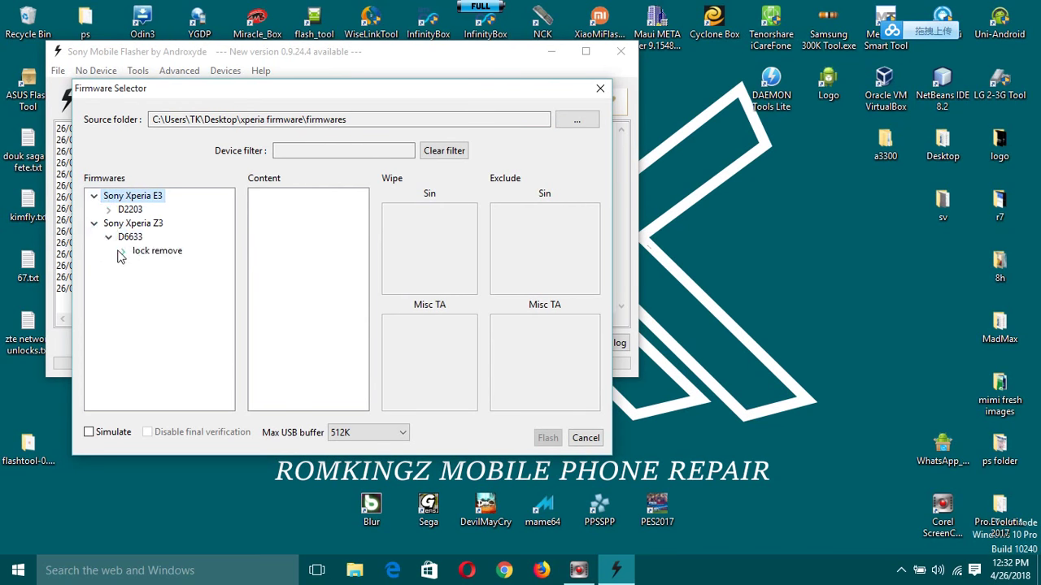
click(122, 251)
click(184, 264)
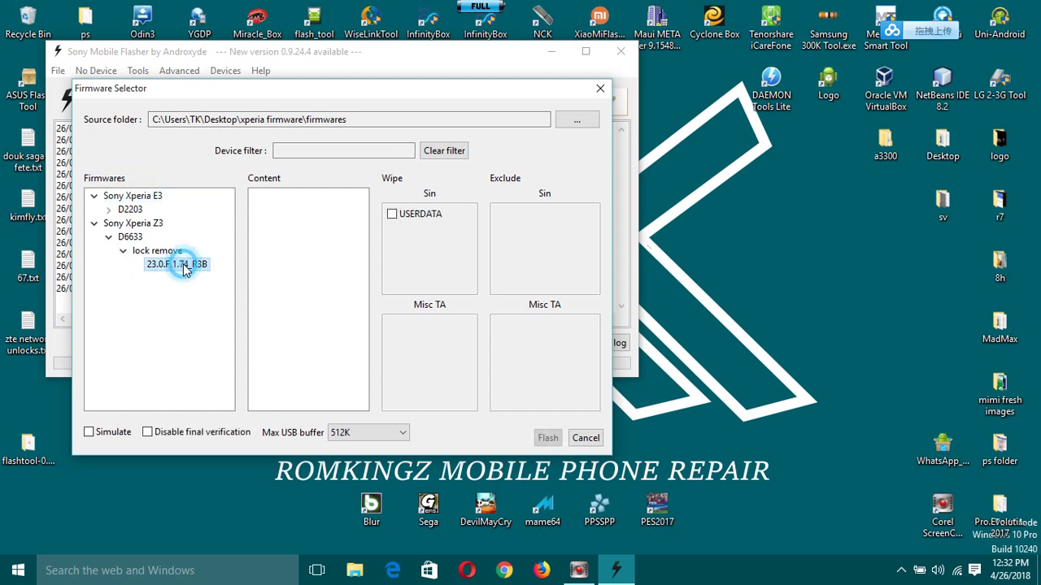
Select the Sony Xperia E3 D2203 Lock remove firmware 18.4.C.1.26 instead and start flashing it
click(132, 210)
click(110, 211)
click(146, 224)
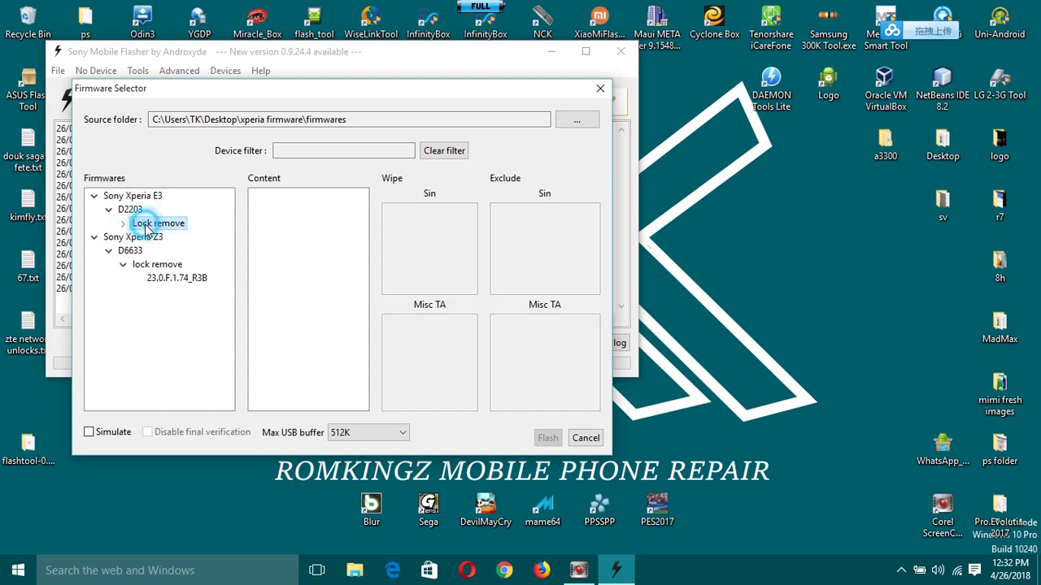
click(123, 224)
click(168, 237)
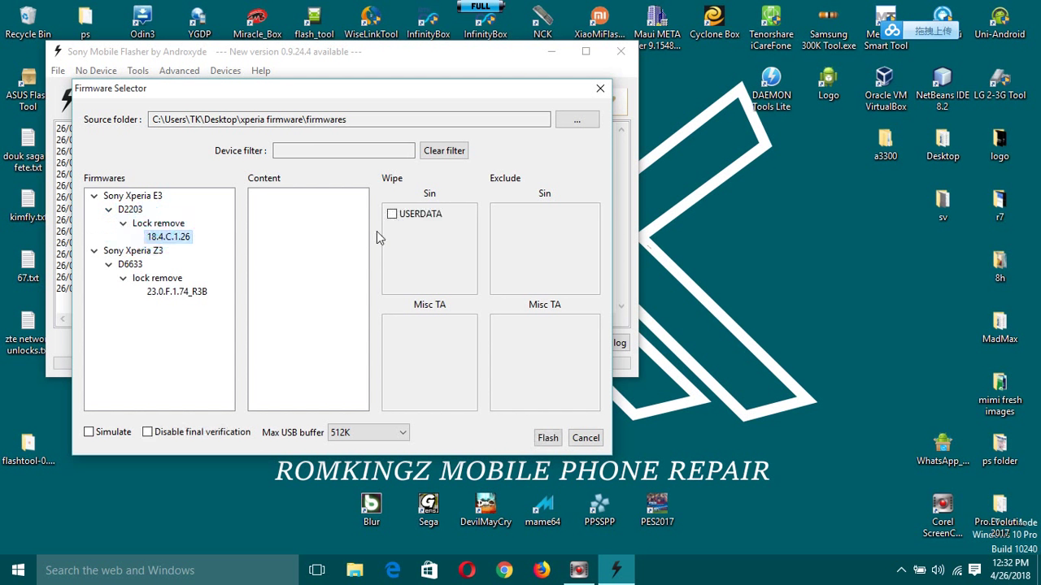
click(548, 439)
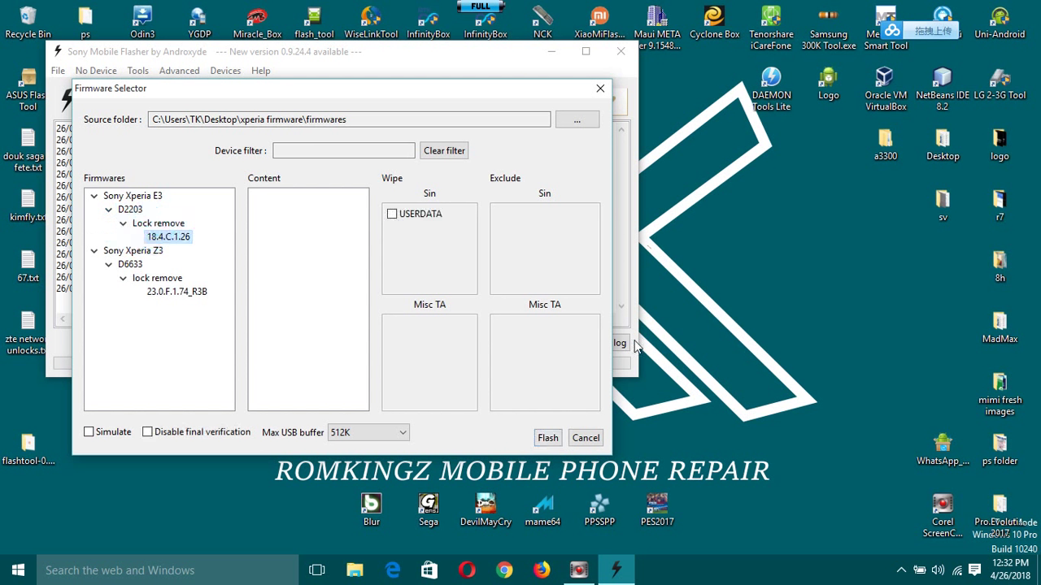